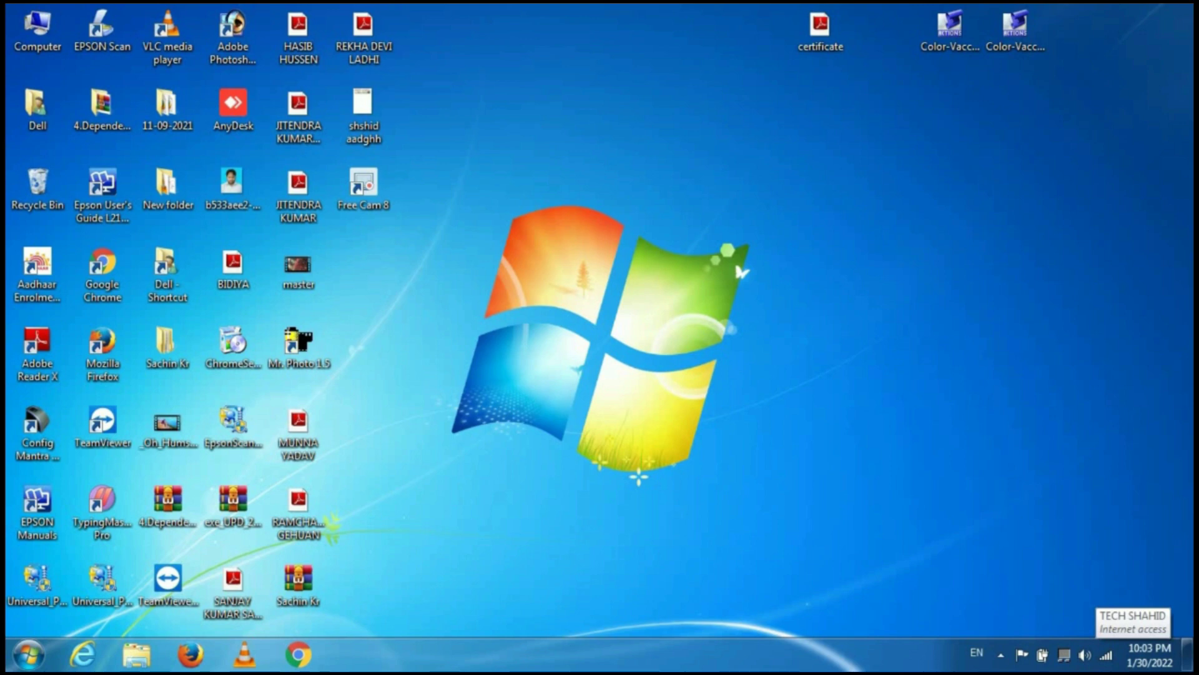
View the two-card certificate image maximized and zoomed in Photo Viewer, then close it.
double_click(363, 116)
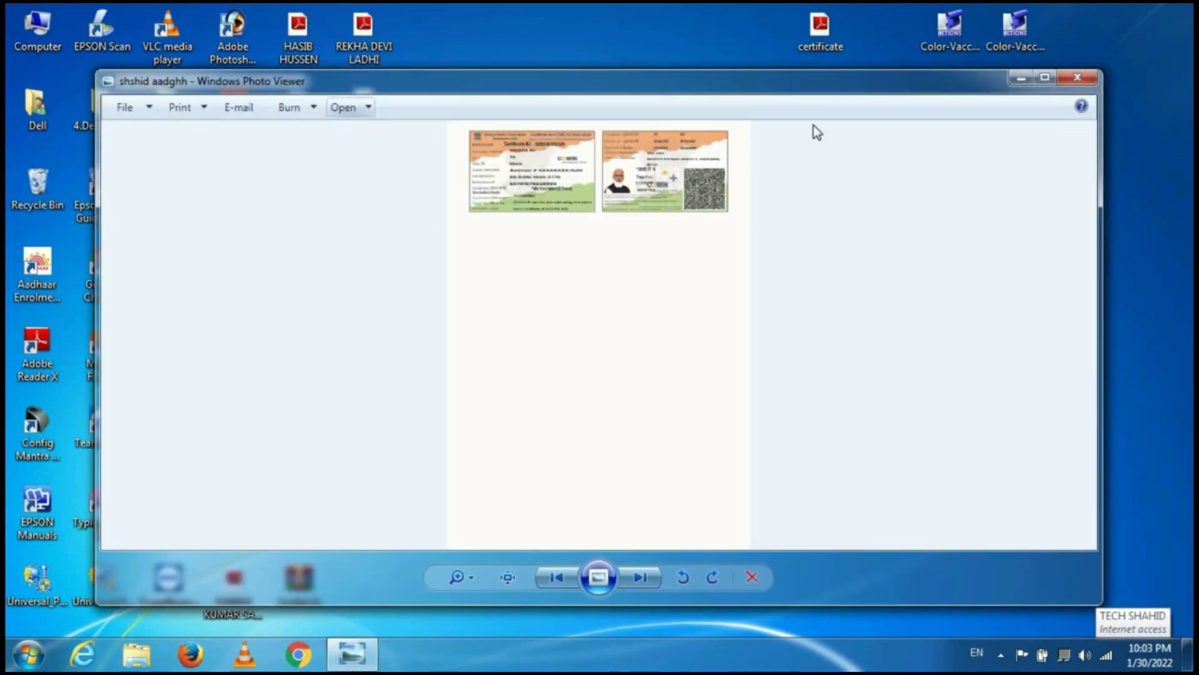
left_click(1053, 77)
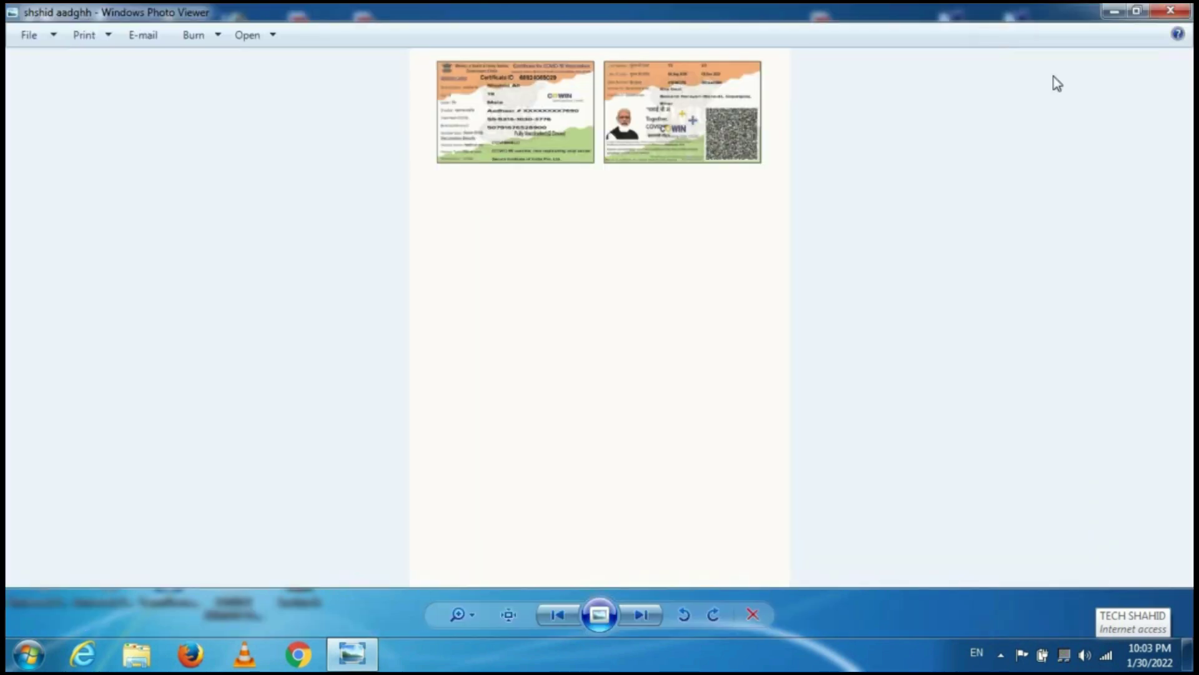
scroll(1053, 76, "up", 3)
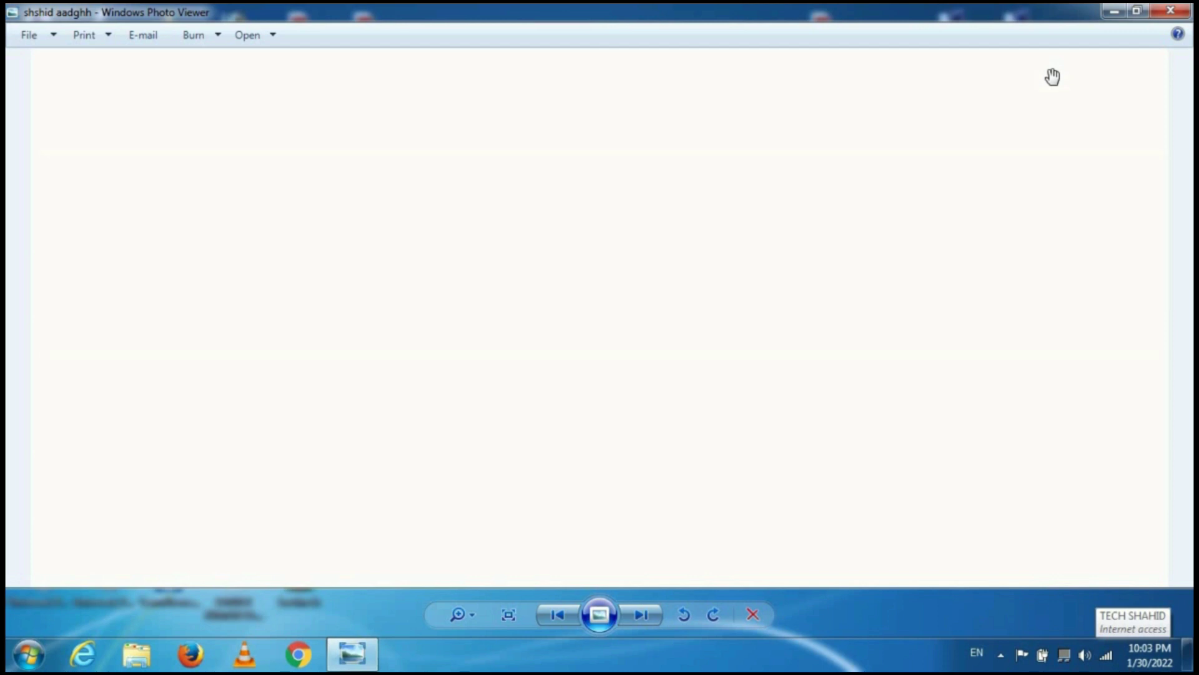
left_click_drag(906, 164, 873, 633)
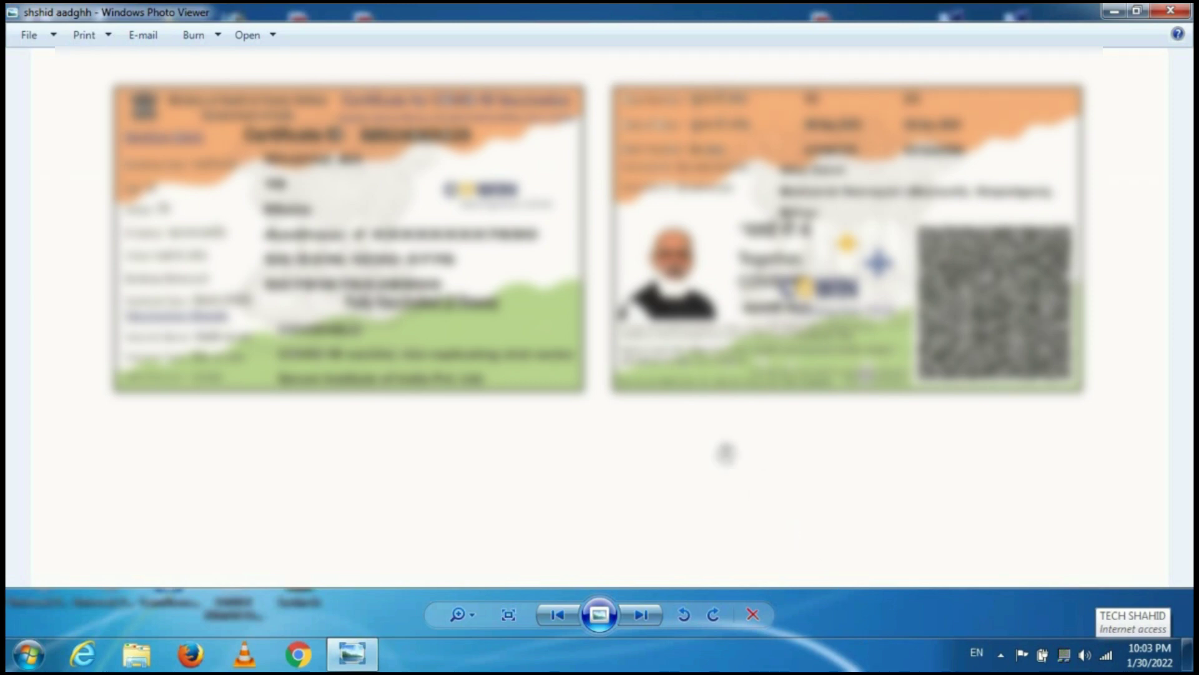
scroll(725, 453, "up", 1)
scroll(726, 452, "down", 1)
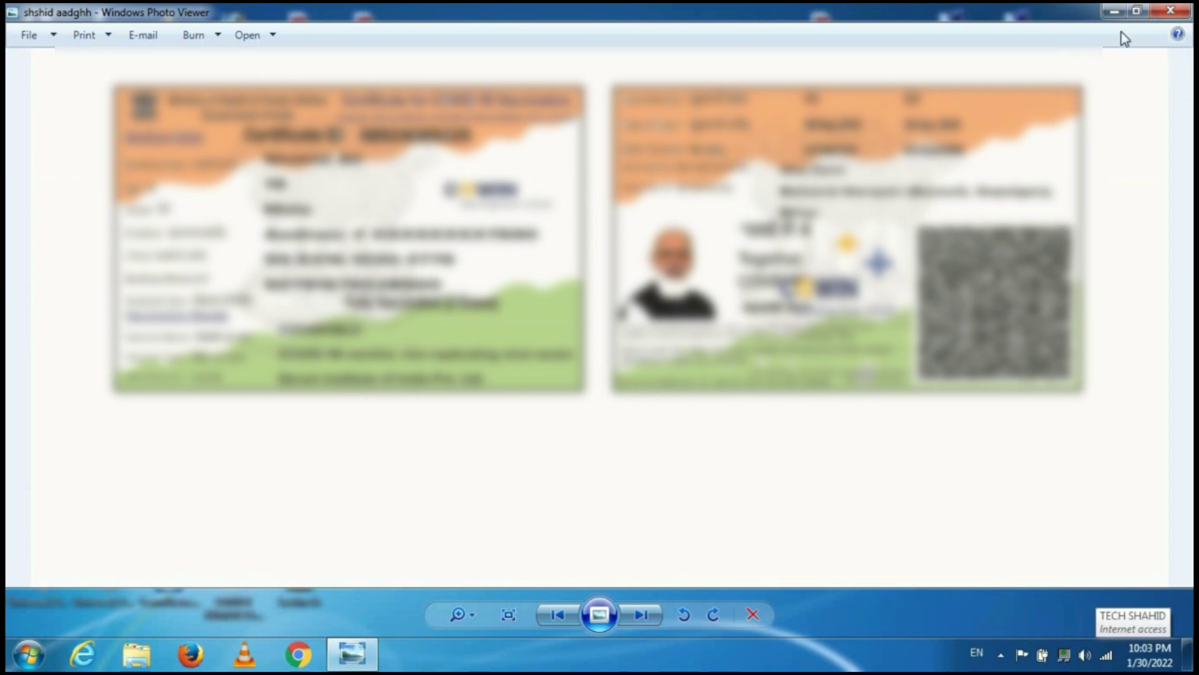
left_click(1171, 12)
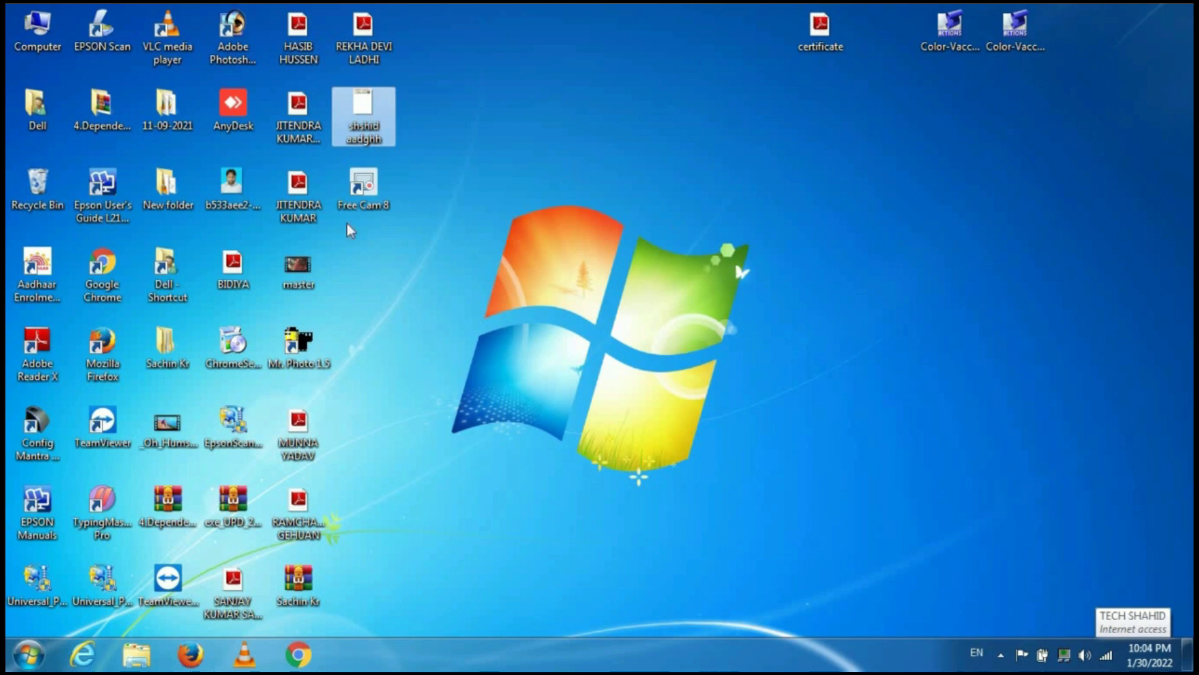
Launch Chrome maximized and load the tocome.in website.
double_click(115, 278)
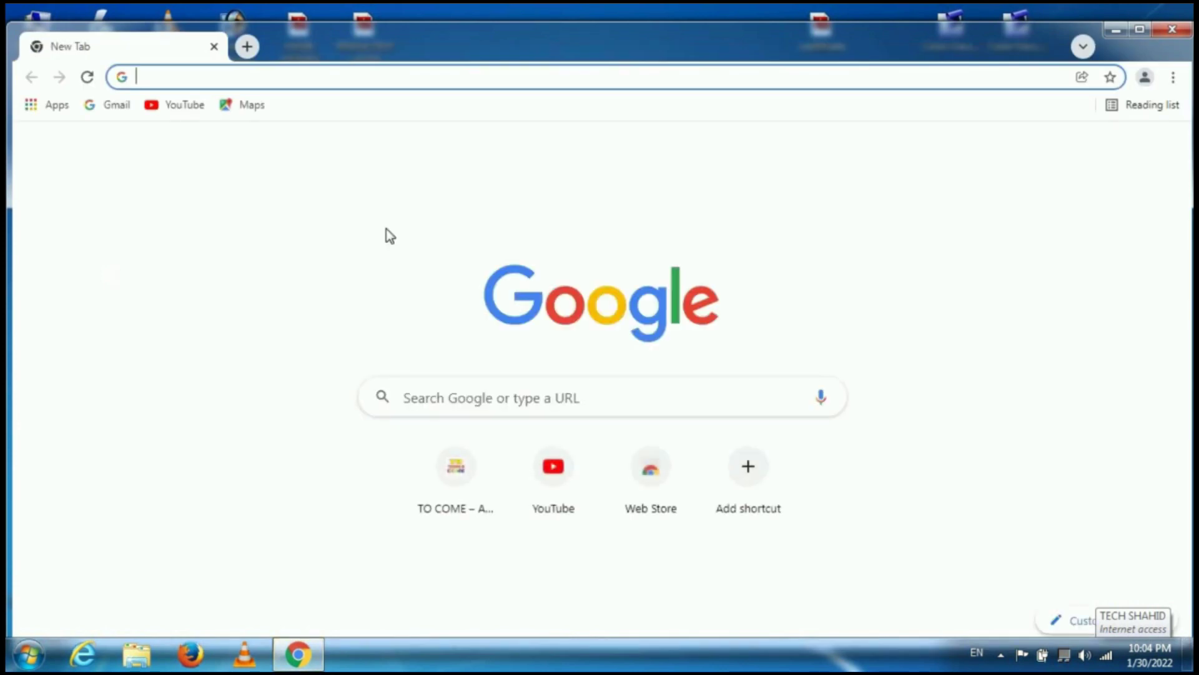
left_click(1137, 31)
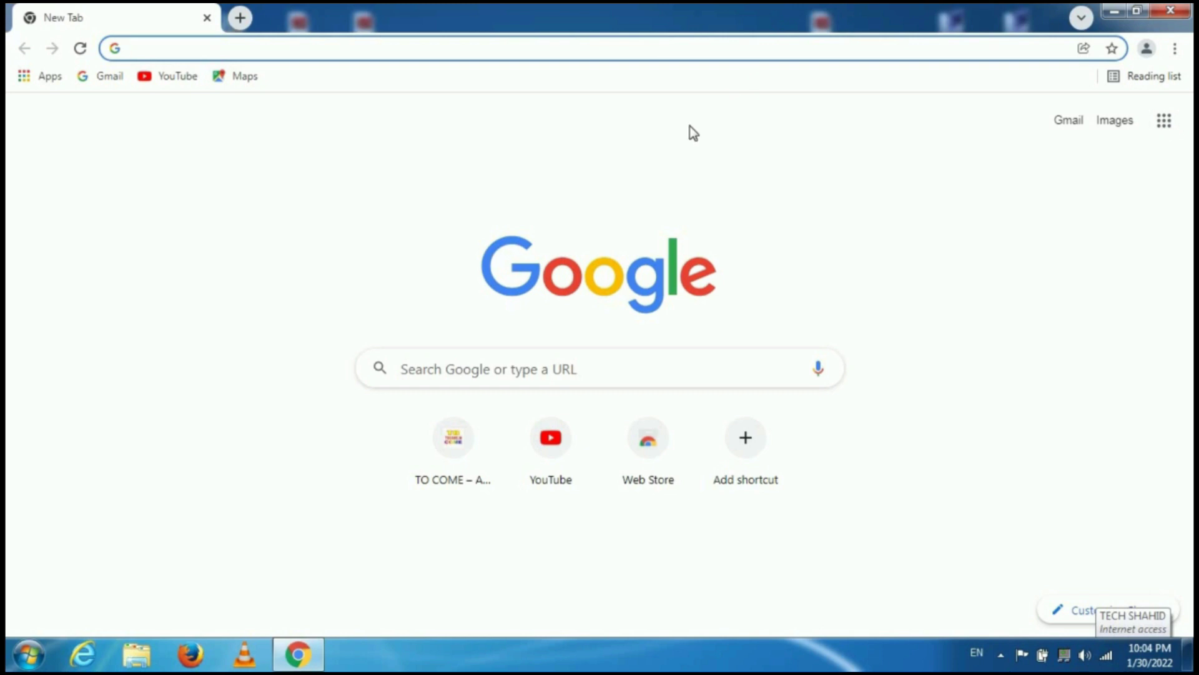
left_click(218, 42)
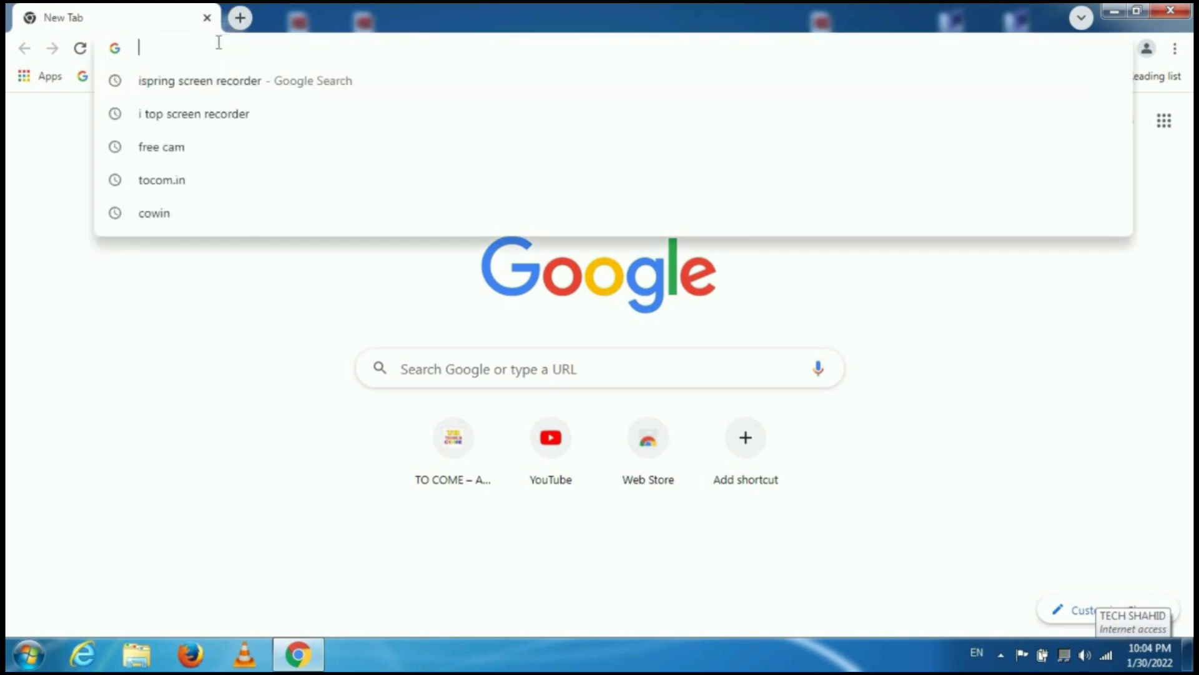
type("toc")
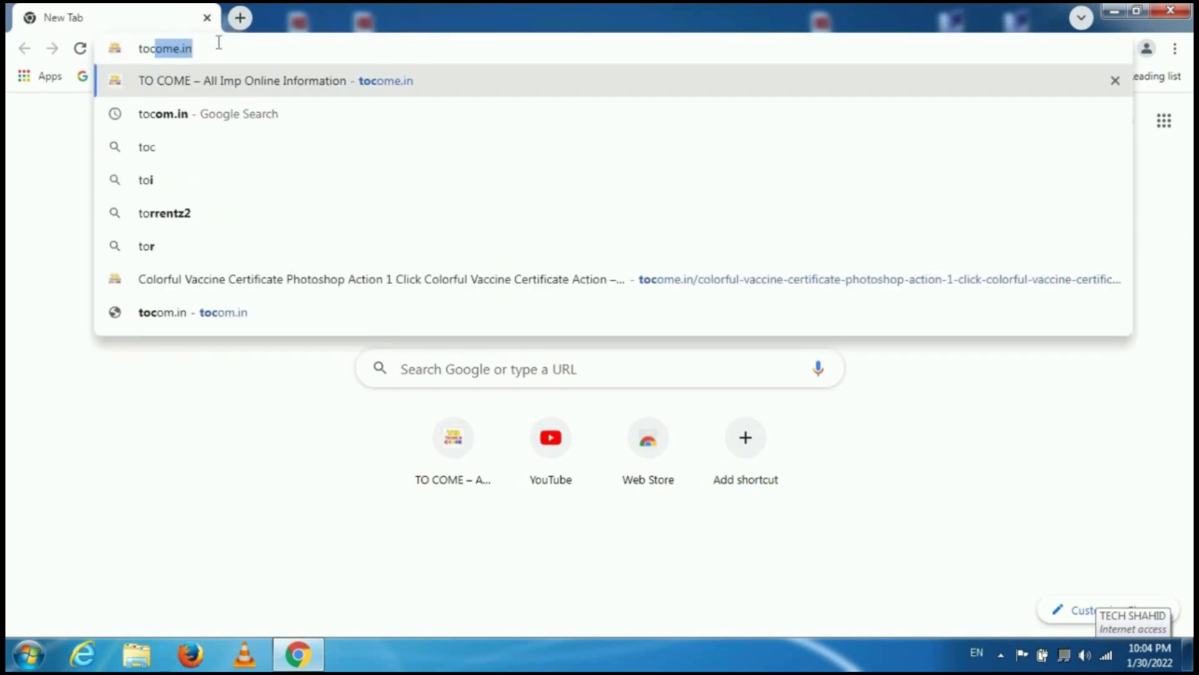
type("ome.")
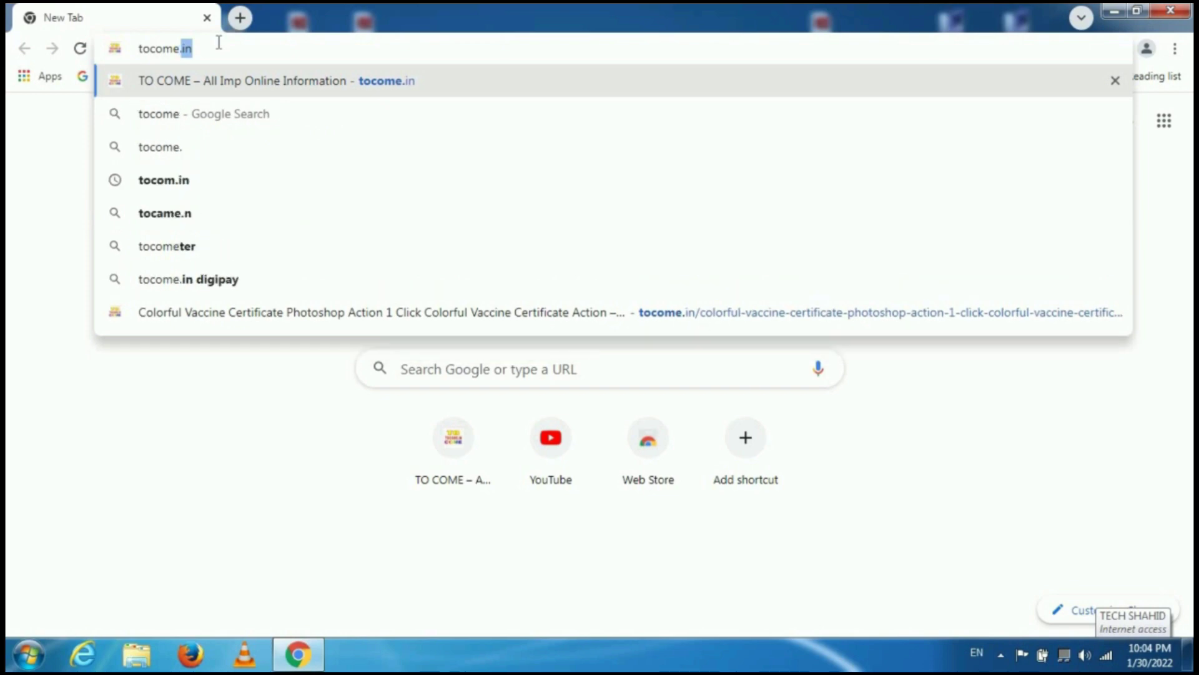
type("in")
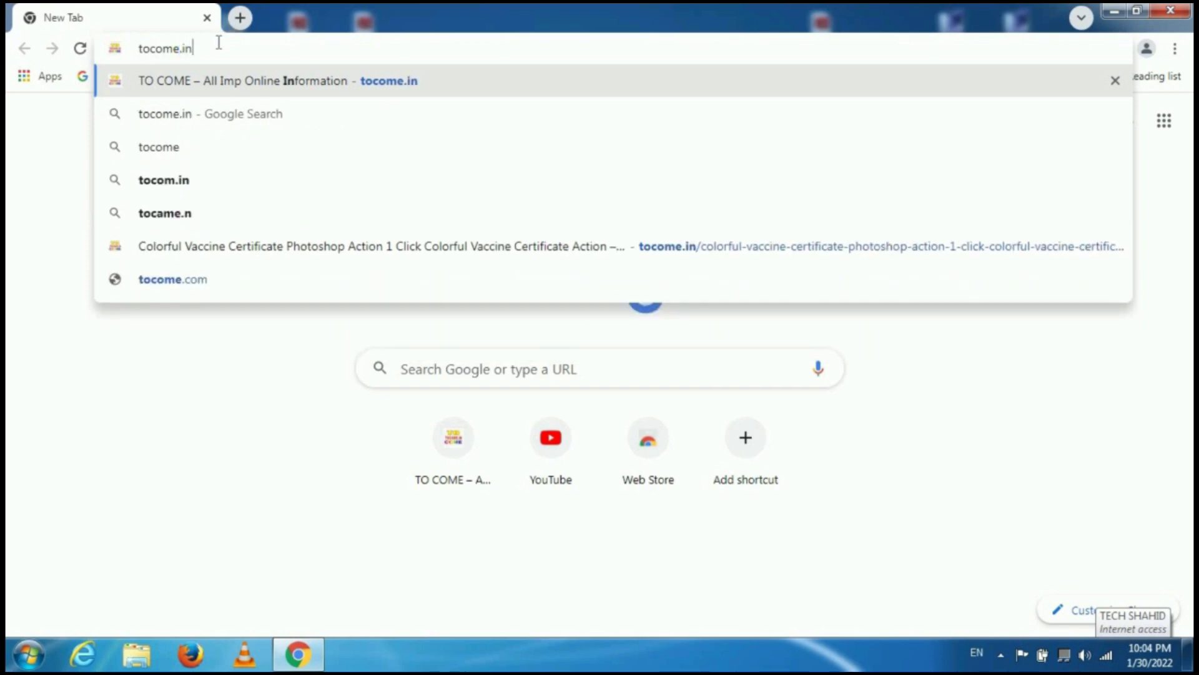
key("Return")
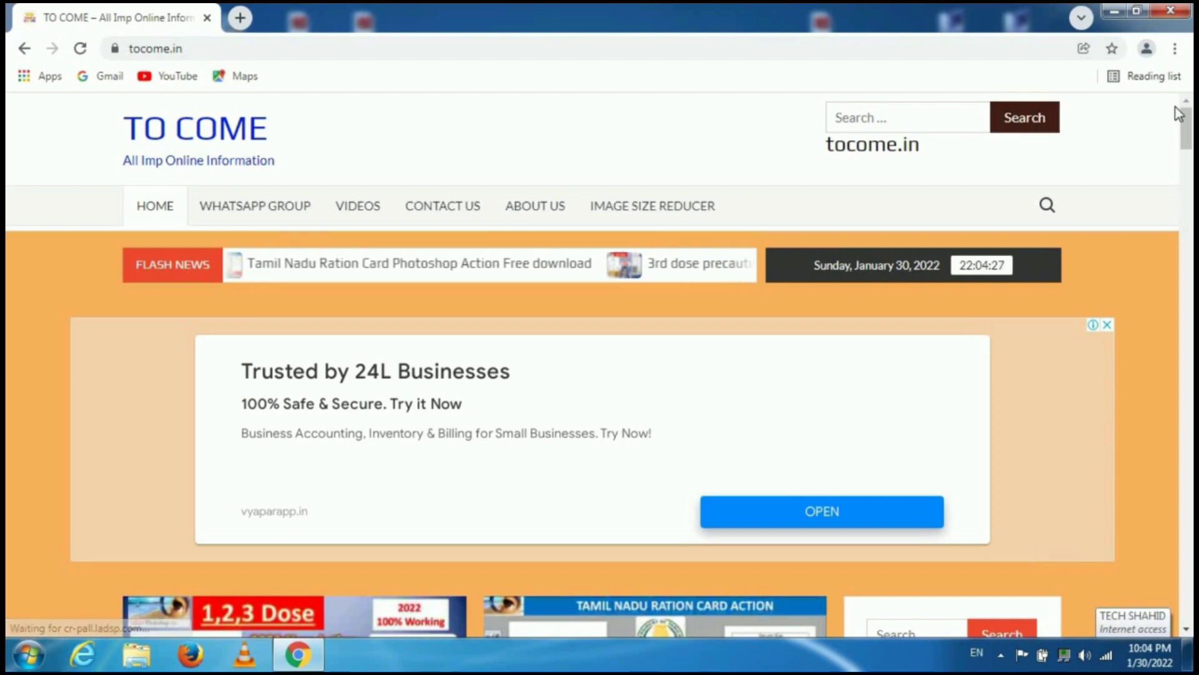
Download the Colorful Vaccine Certificate Photoshop action file from its tocome.in post.
left_click_drag(1189, 127, 1189, 150)
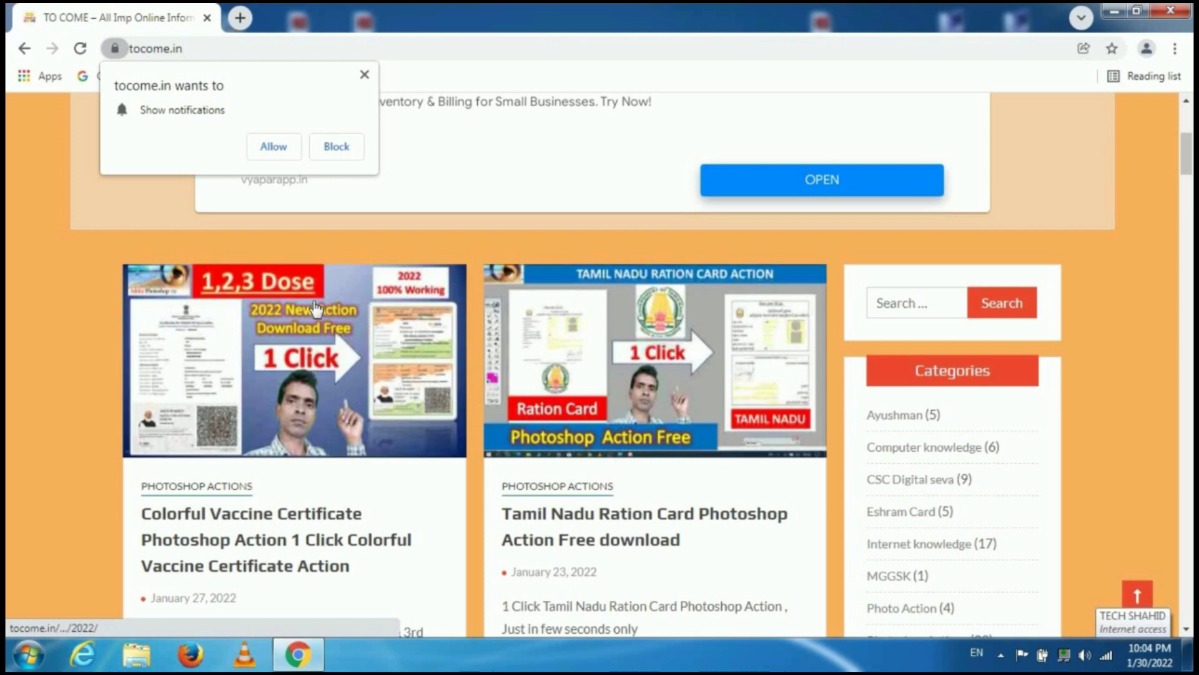
left_click(369, 394)
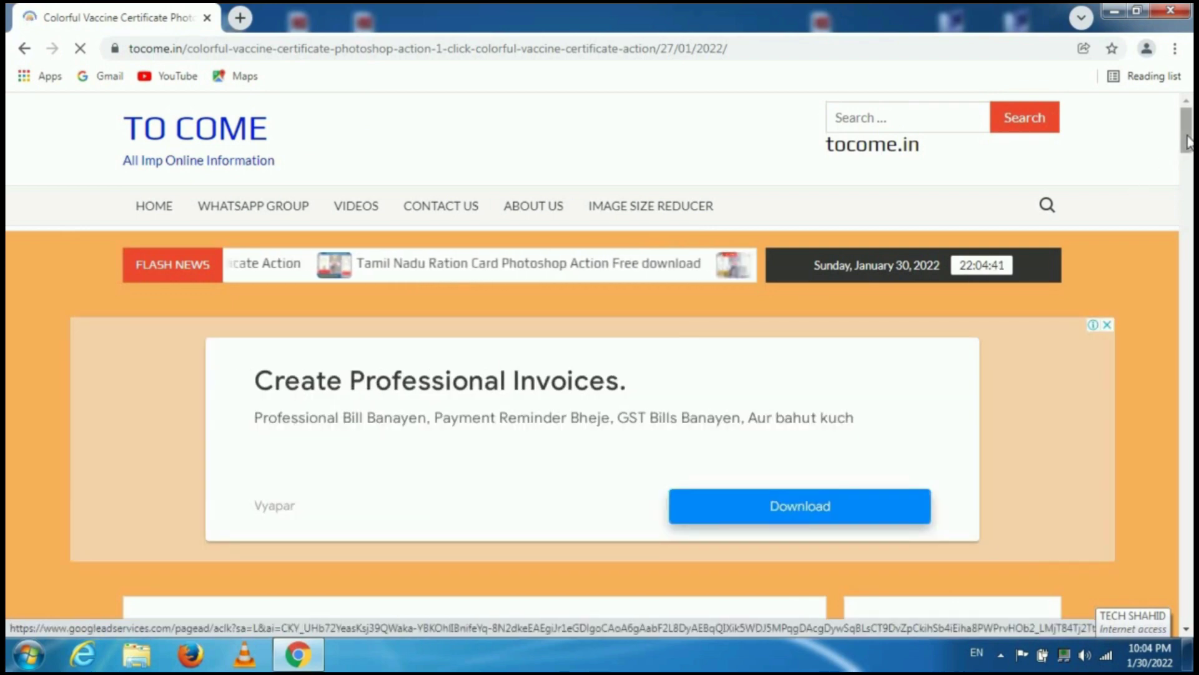
left_click_drag(1190, 150, 1191, 347)
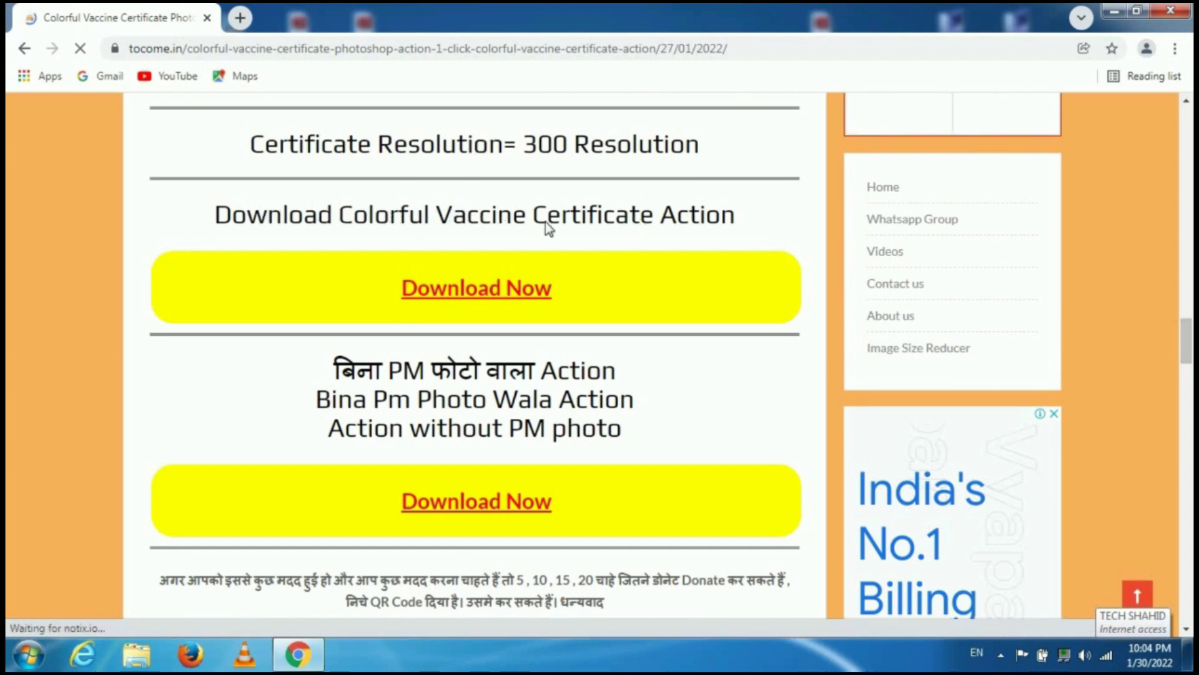
left_click(502, 291)
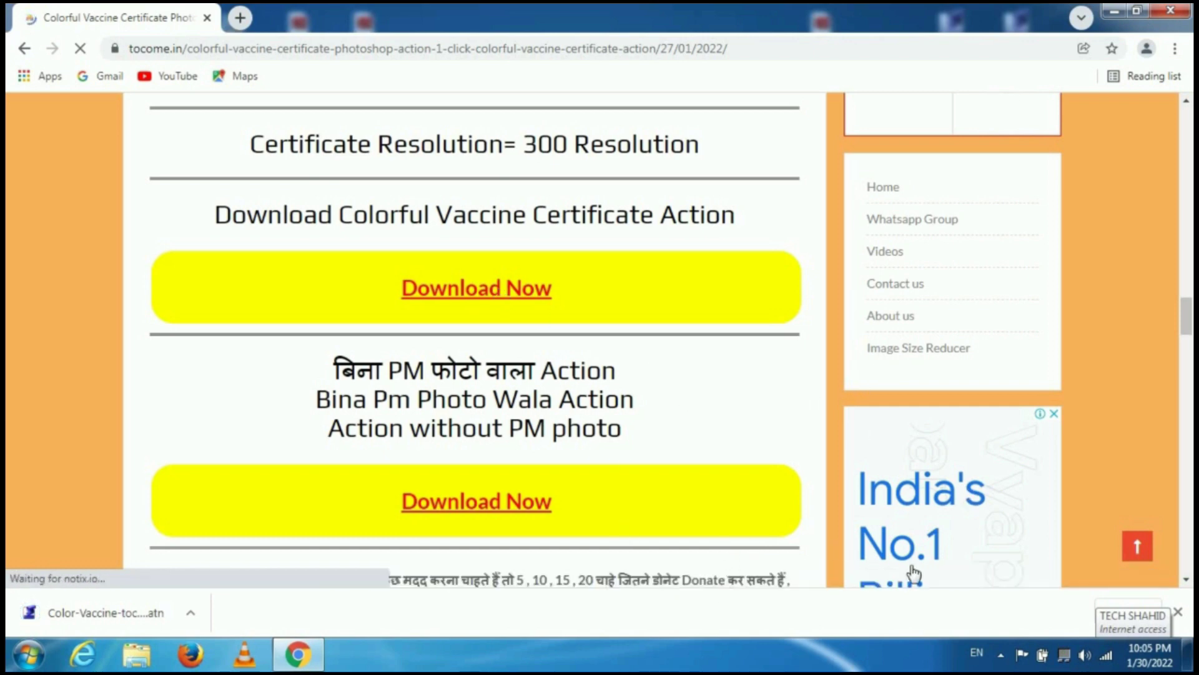
Confirm the action file in Chrome's Downloads list and start a new blank tab.
left_click(1175, 50)
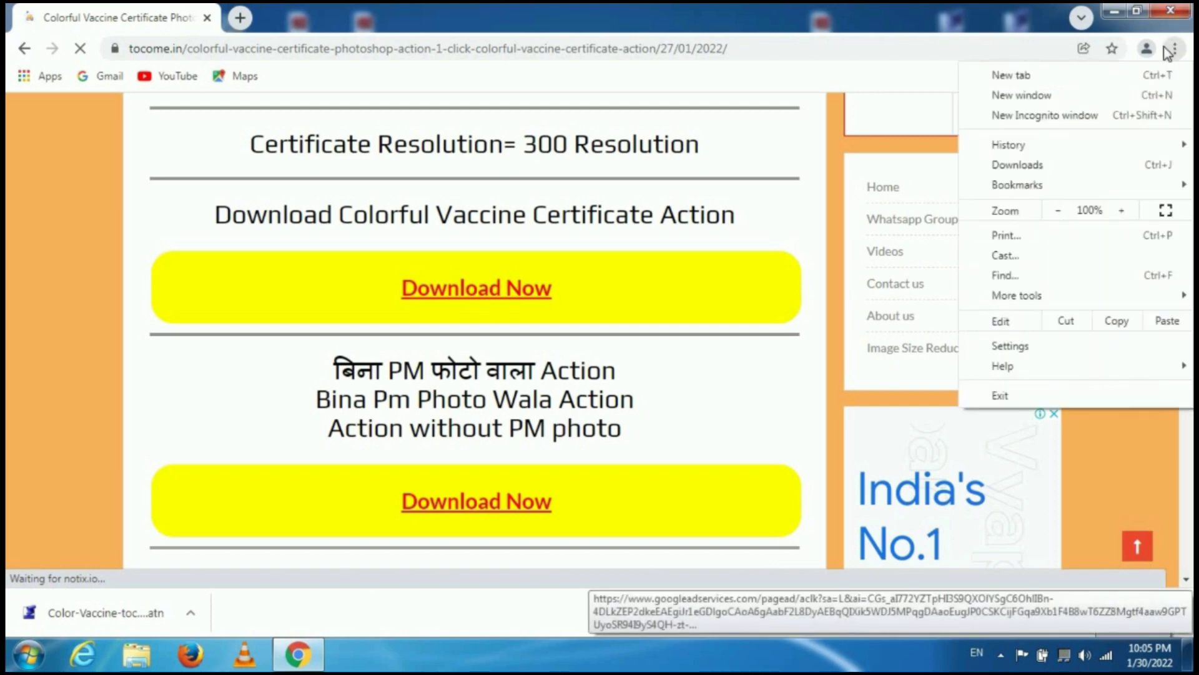
left_click(1040, 167)
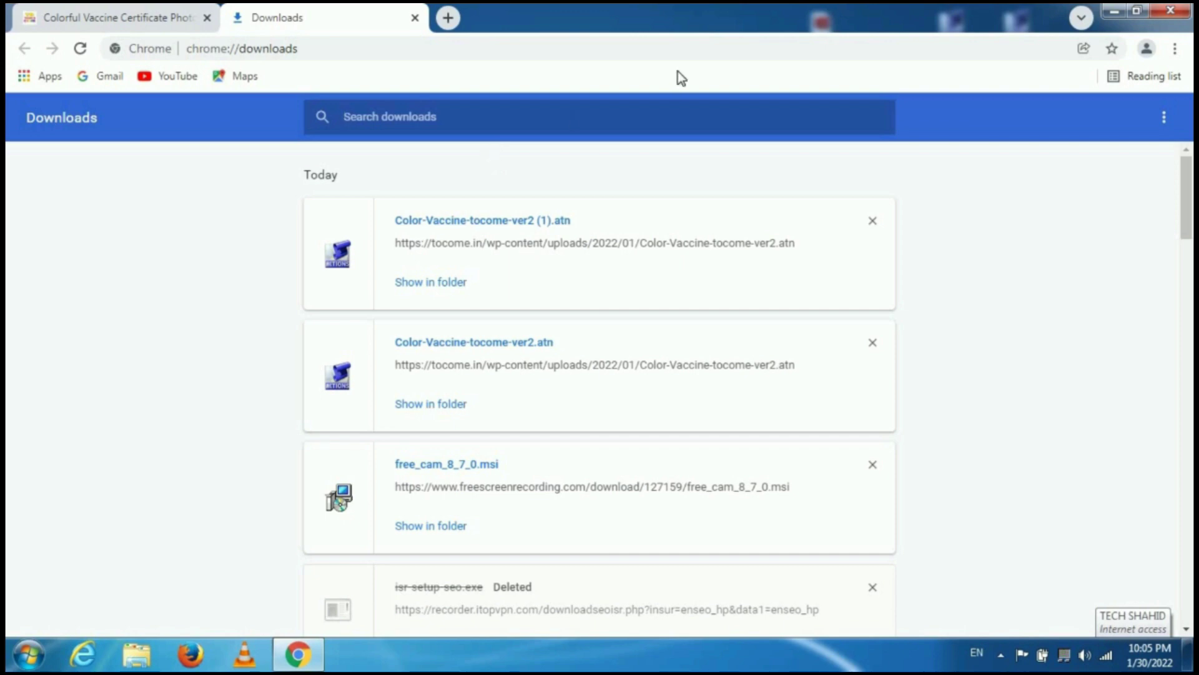
left_click(448, 19)
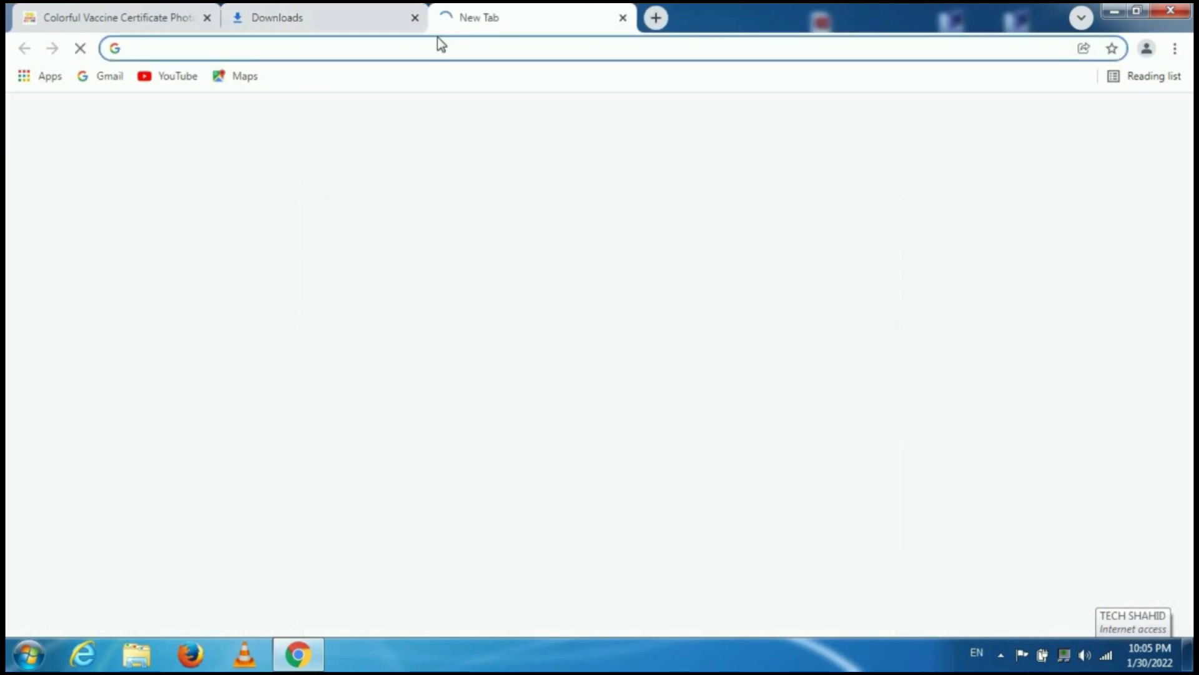
Search the web for 'cowin' and open the official CoWIN website.
left_click(439, 40)
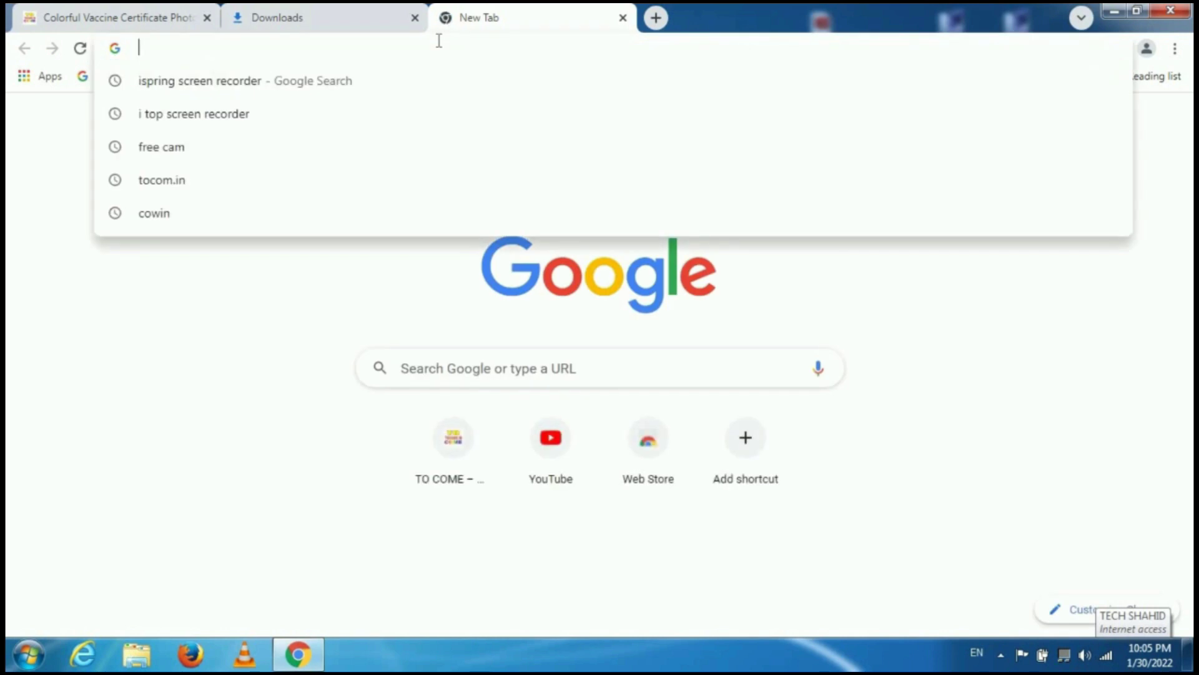
type("co")
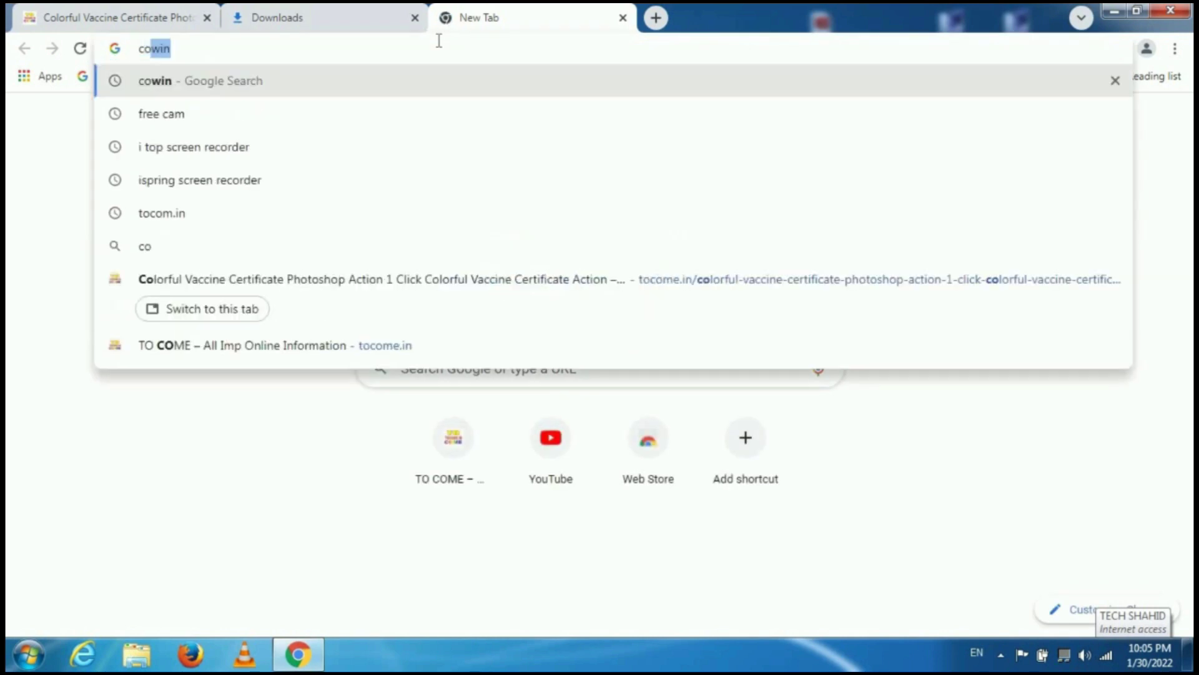
type("win")
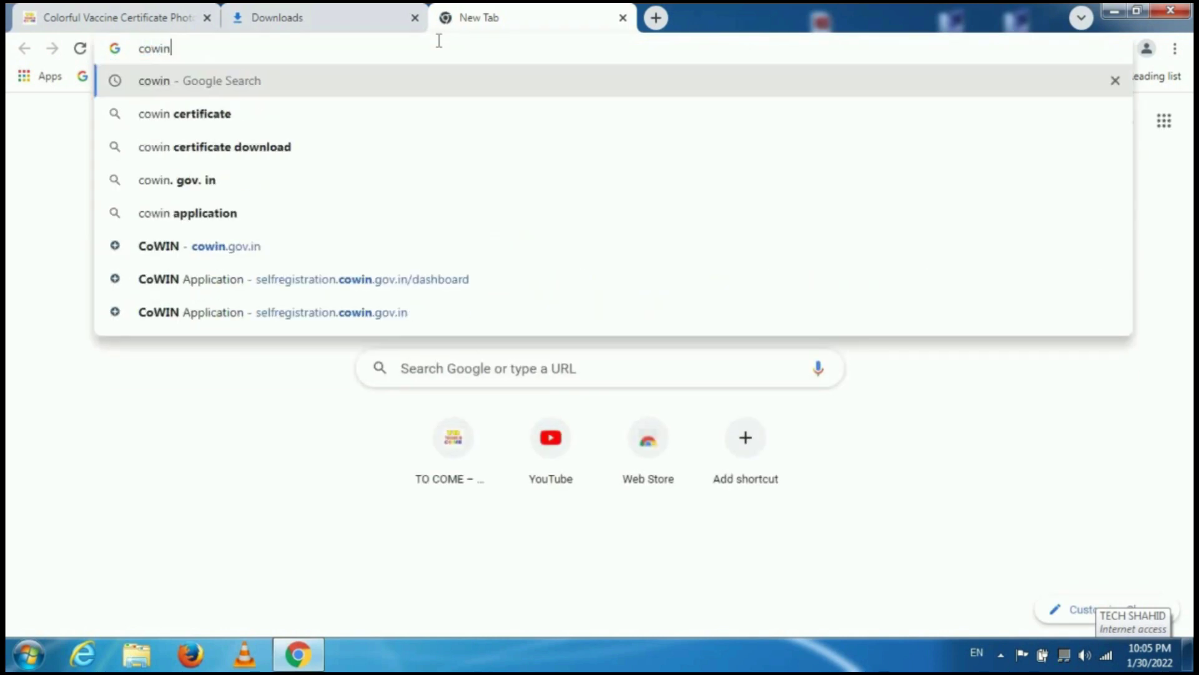
key("Return")
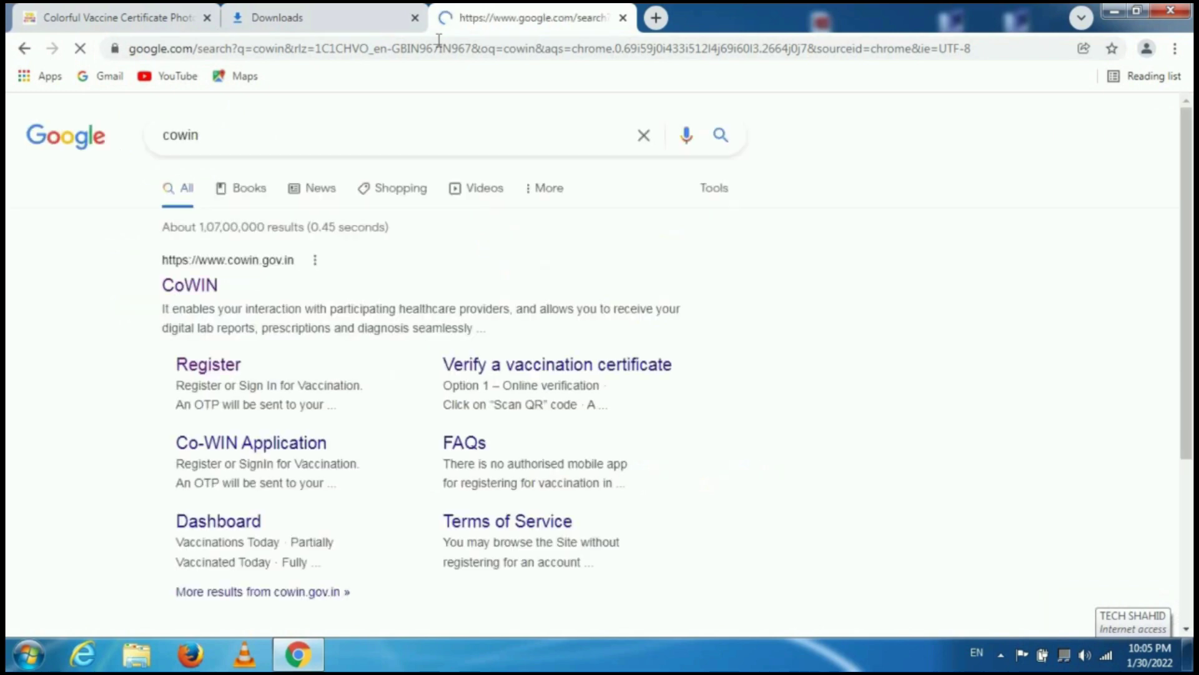
left_click(208, 287)
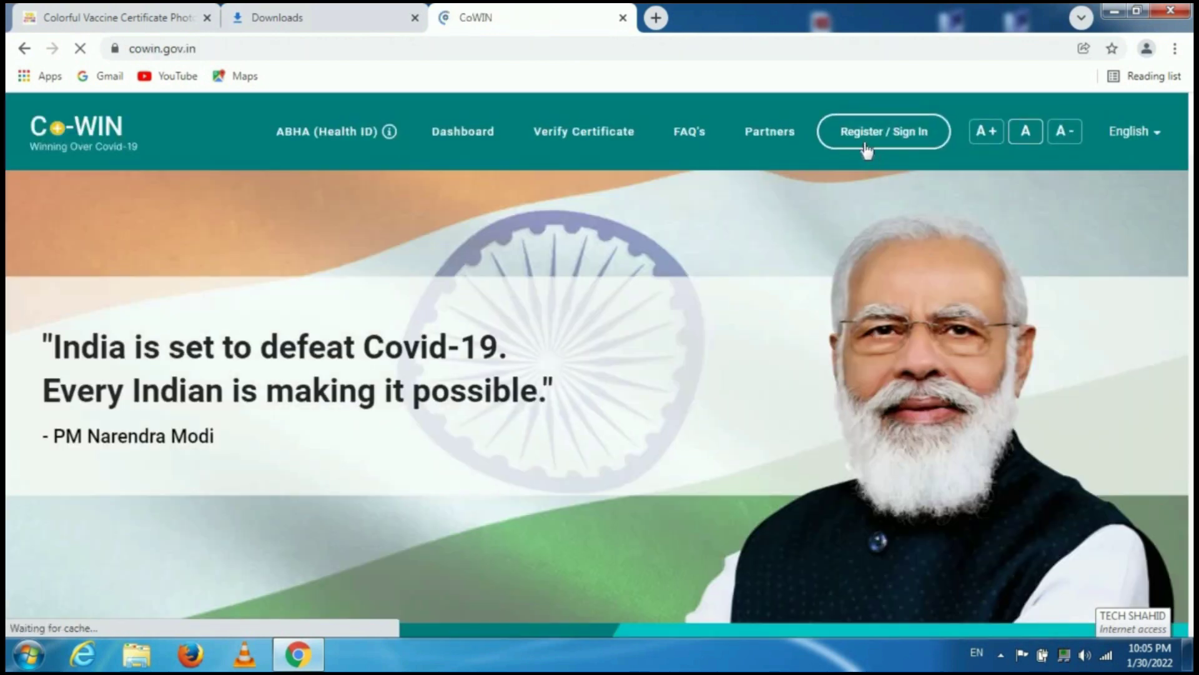
Sign in to CoWIN with the mobile number and the received OTP.
left_click(861, 141)
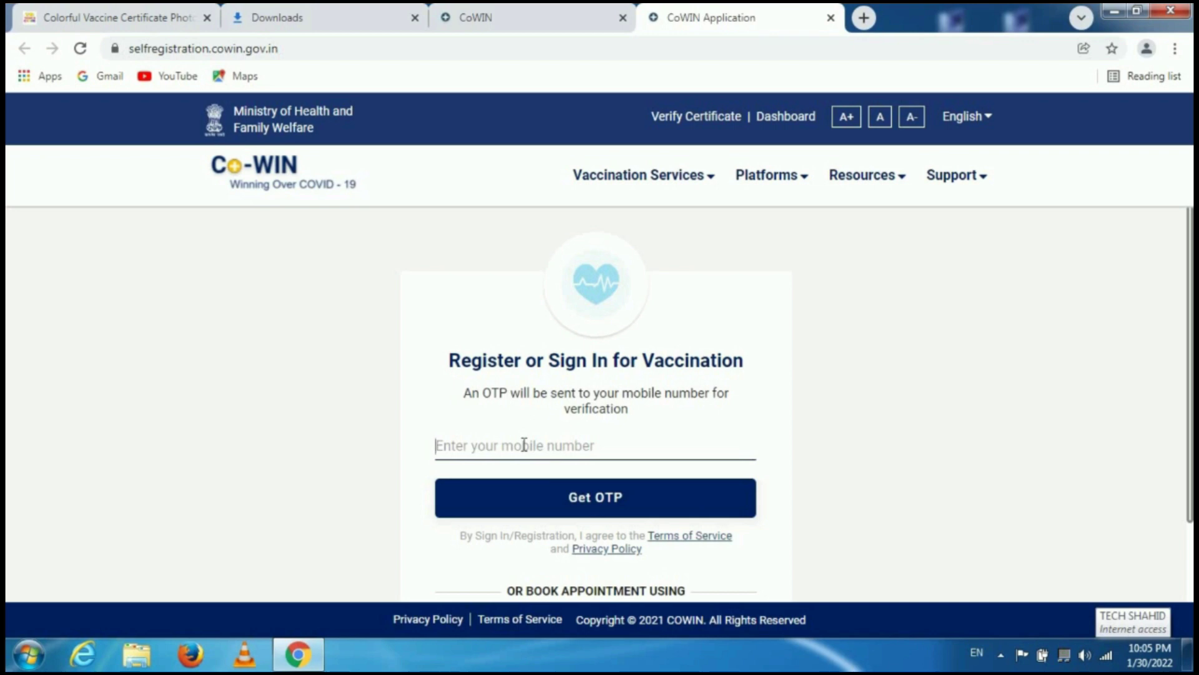
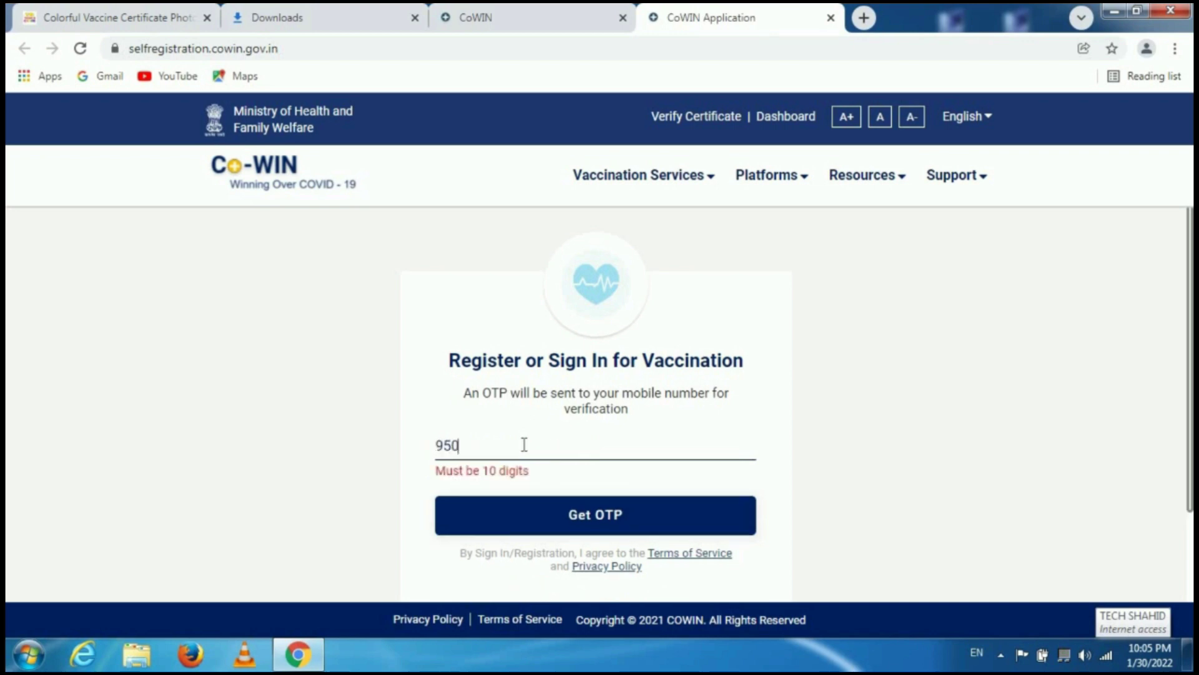
left_click(579, 504)
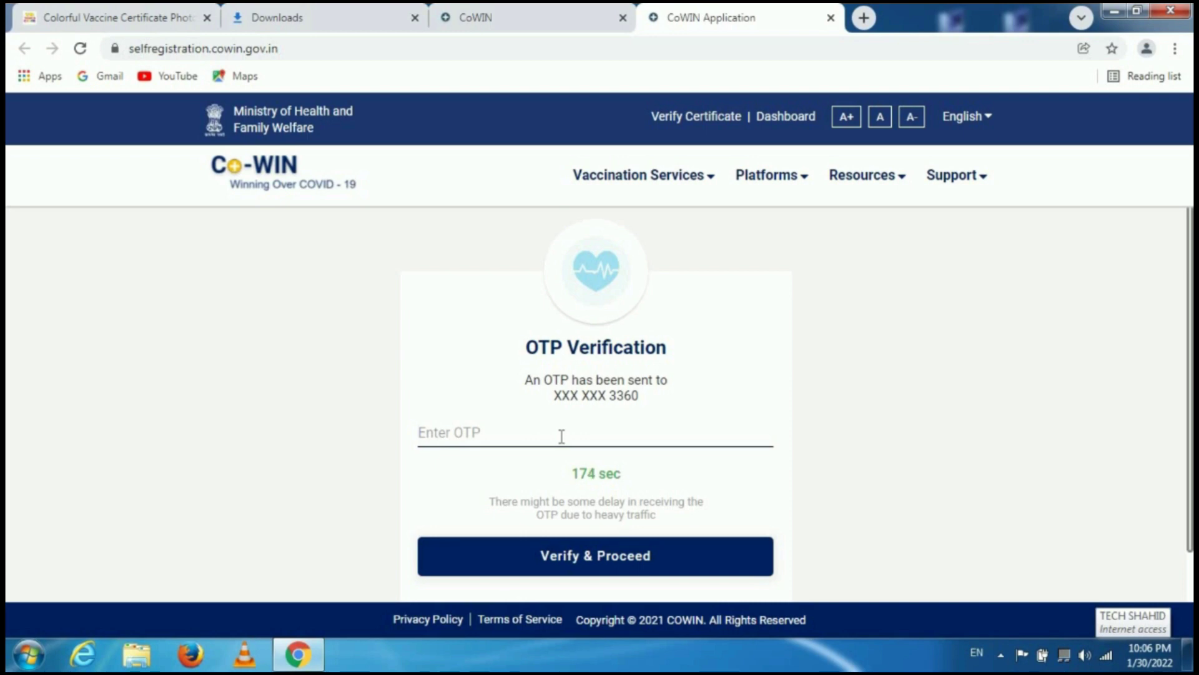
left_click(576, 554)
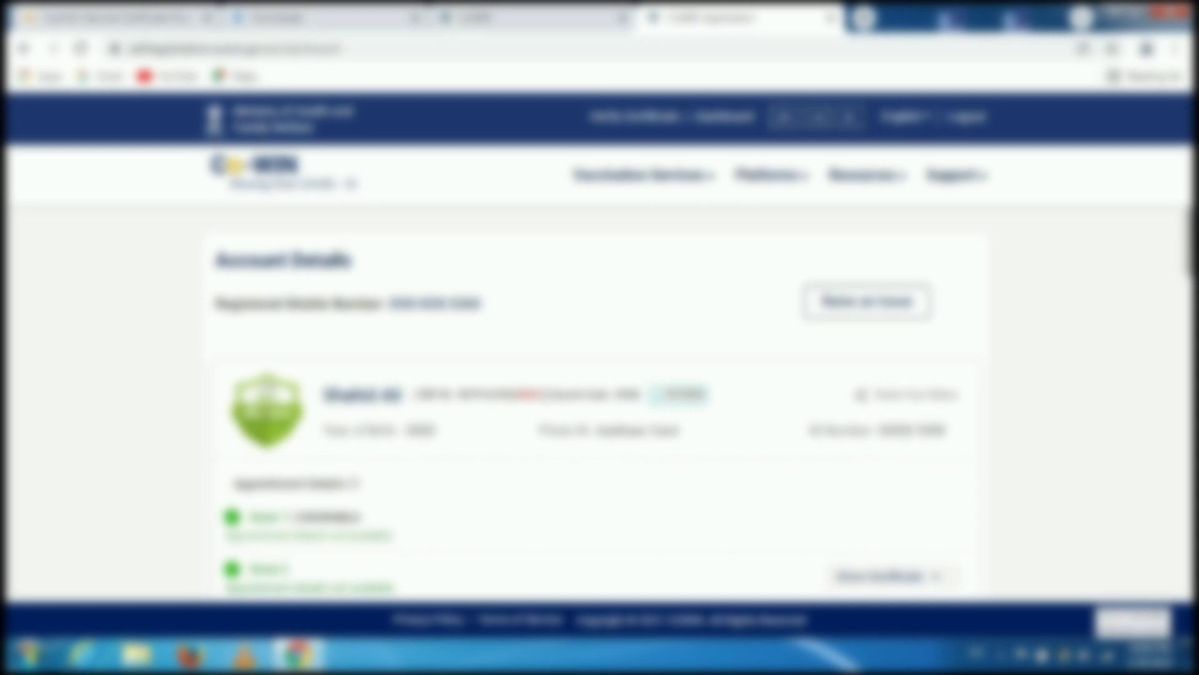
Download the Dose 2 vaccination certificate PDF and check it in the Downloads tab.
scroll(600, 399, "down", 1)
scroll(600, 400, "down", 1)
scroll(600, 400, "down", 1)
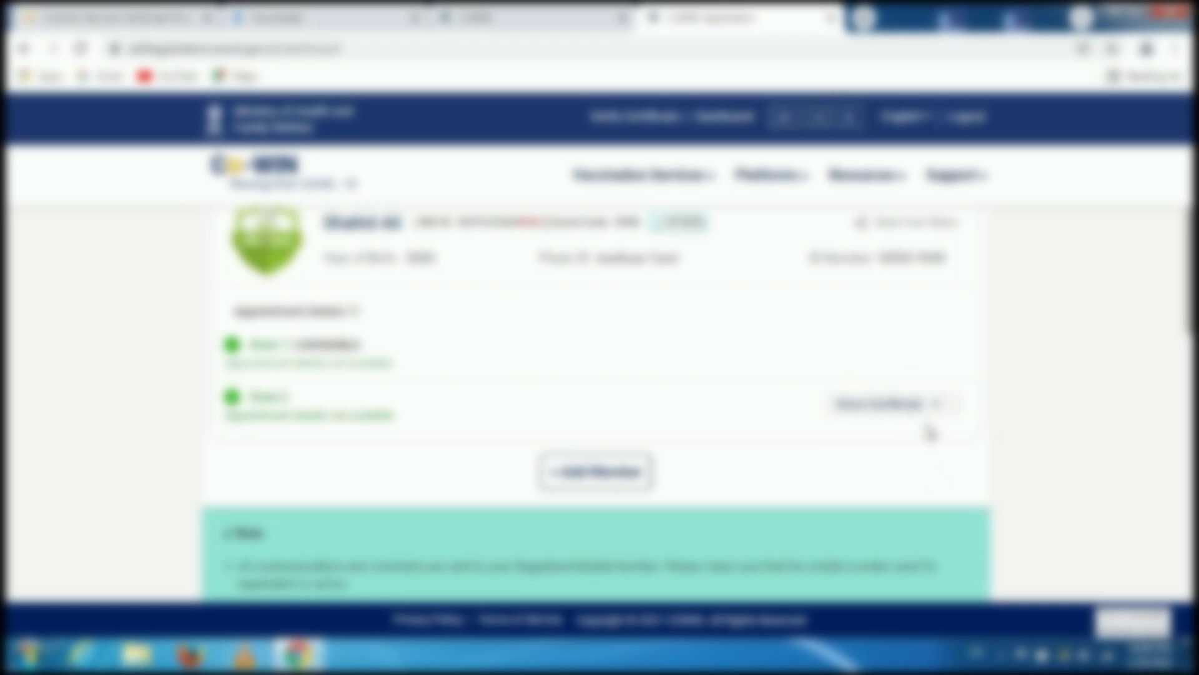
left_click(906, 412)
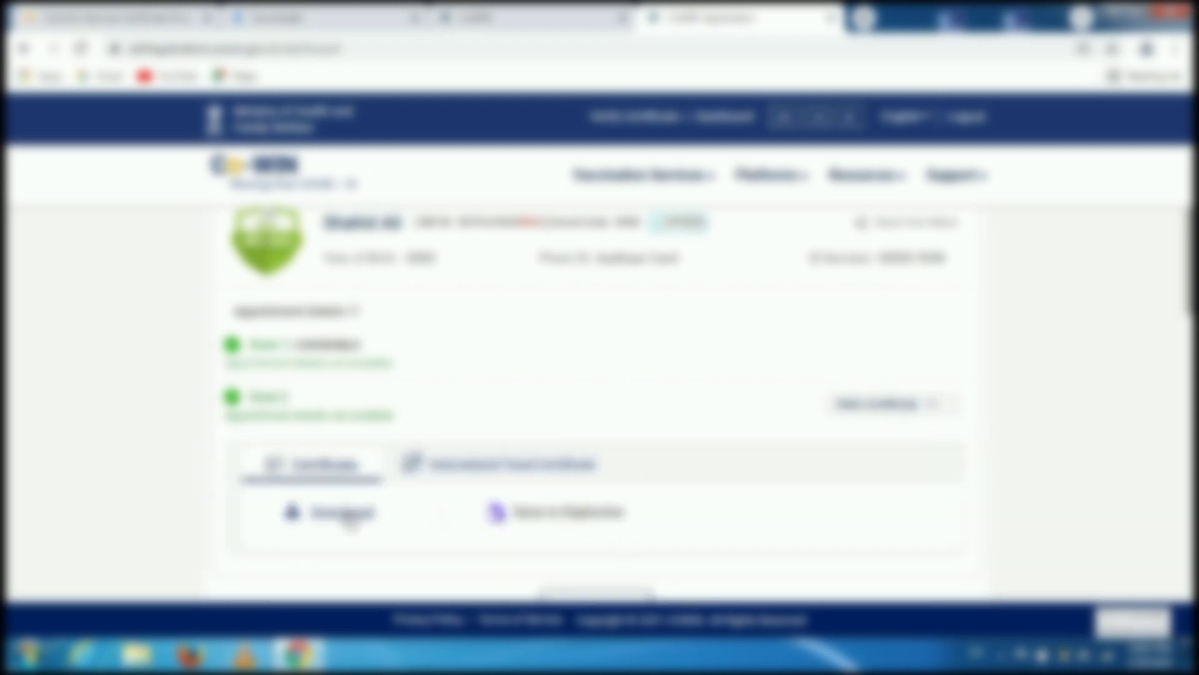
left_click(318, 515)
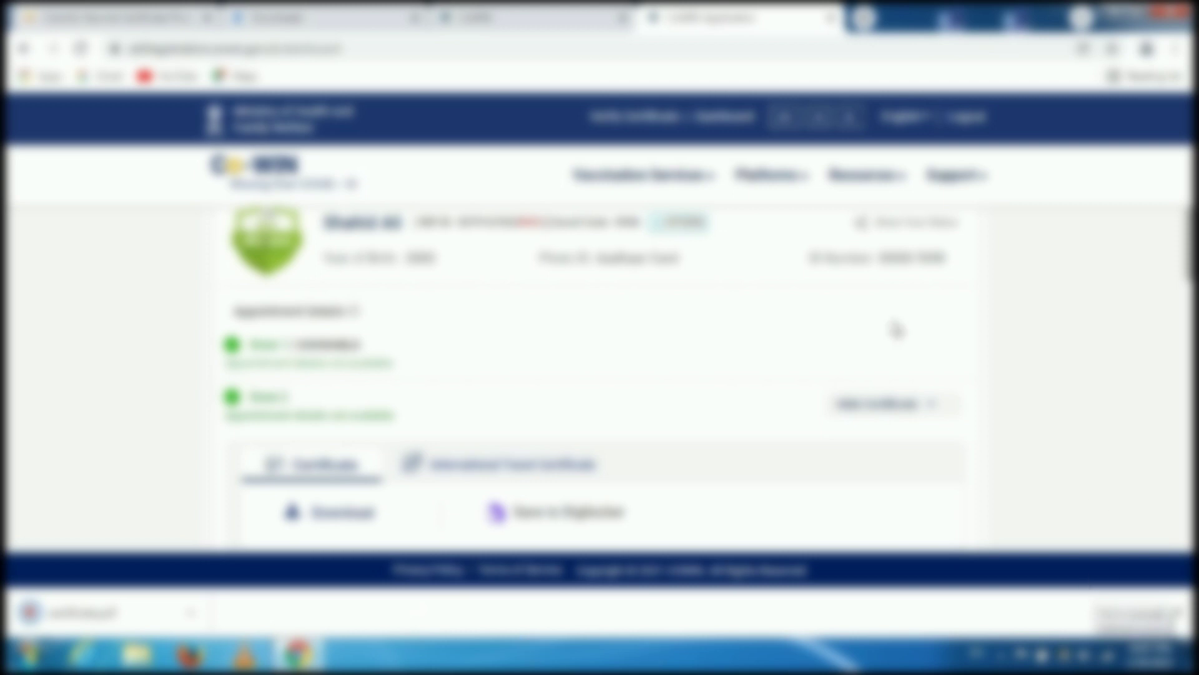
left_click(353, 13)
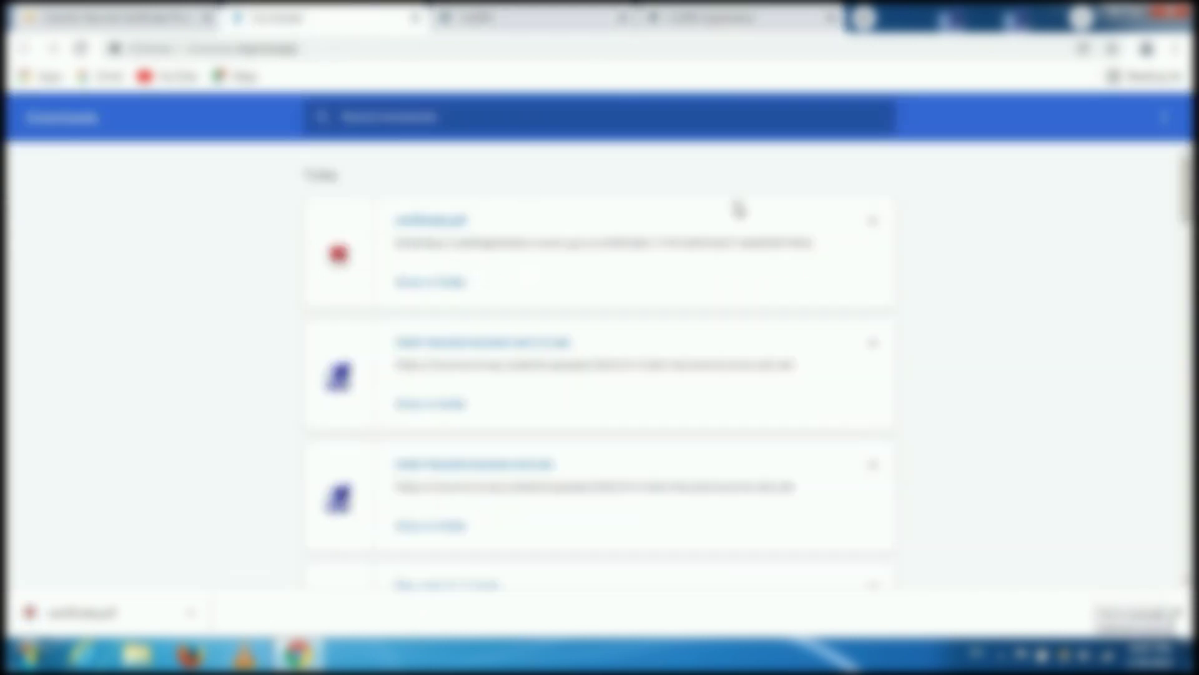
Close Chrome, start Photoshop, and close the History/Actions/Tool Presets palette.
left_click(1171, 14)
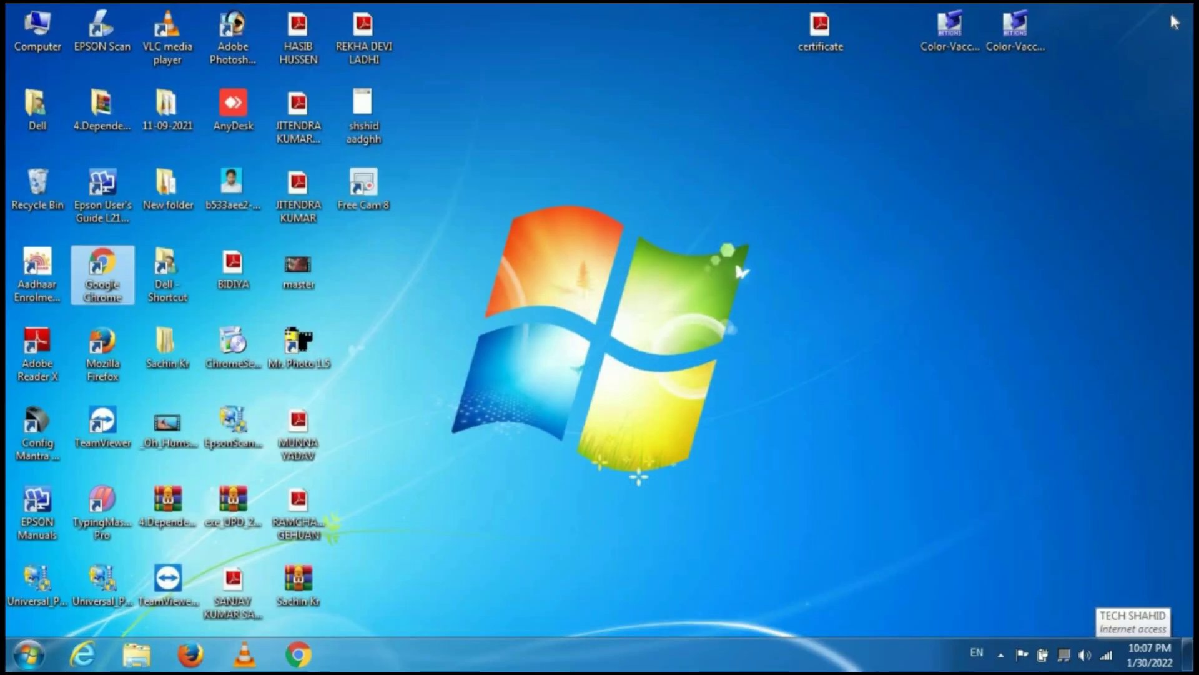
double_click(240, 45)
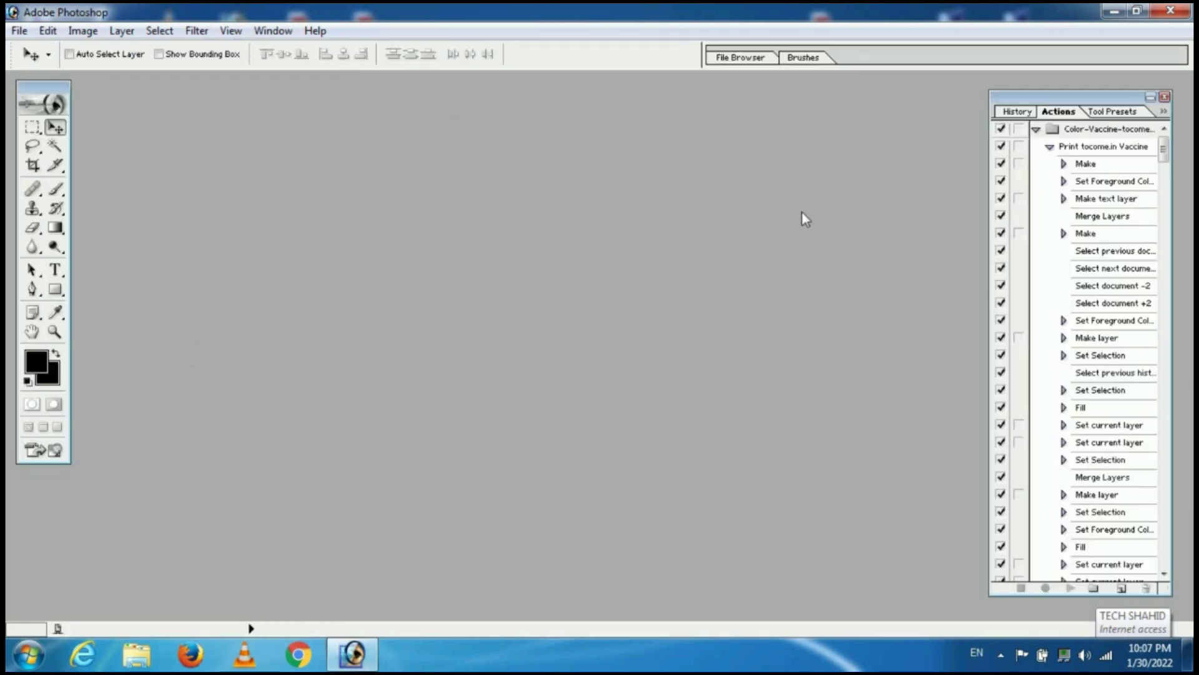
left_click(1165, 98)
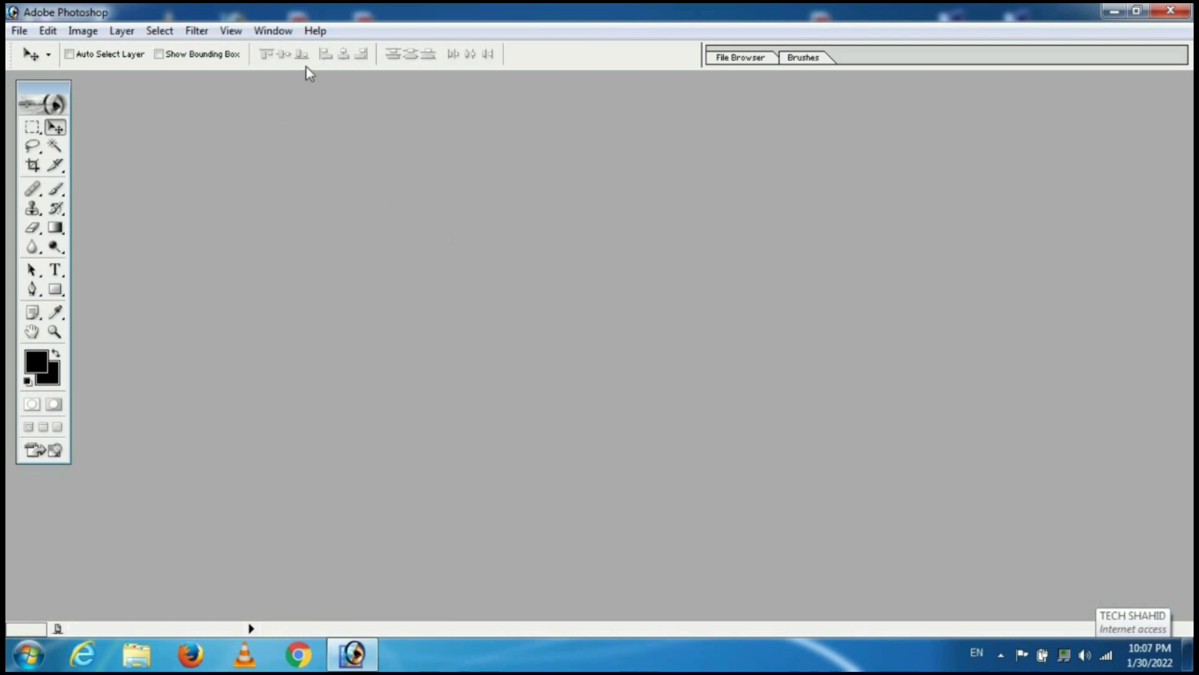
left_click(278, 33)
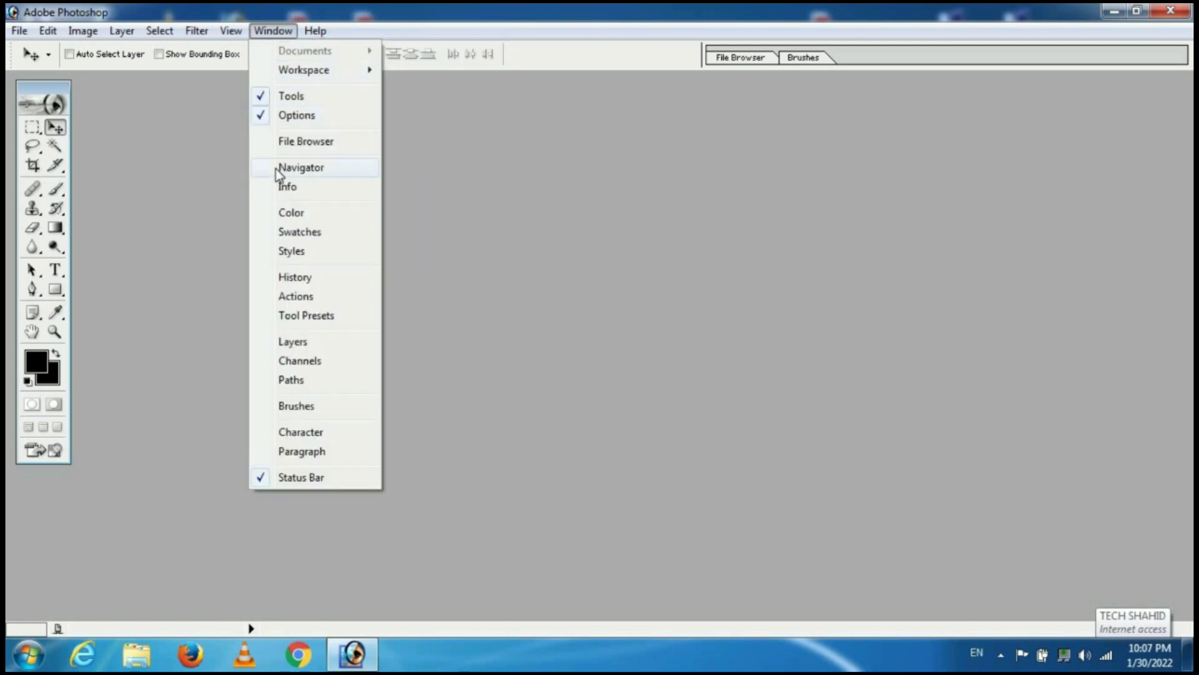
Show the Actions panel and load the Color-Vaccine-tocome-wi-ph action set from file.
left_click(303, 297)
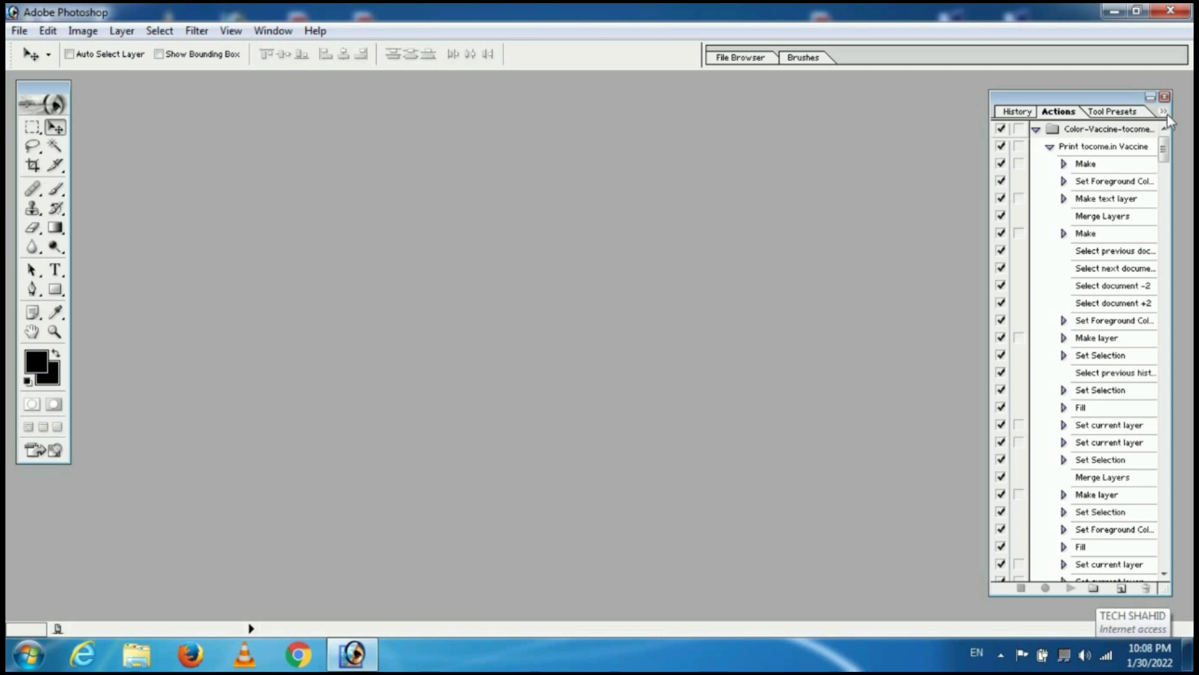
left_click(1165, 113)
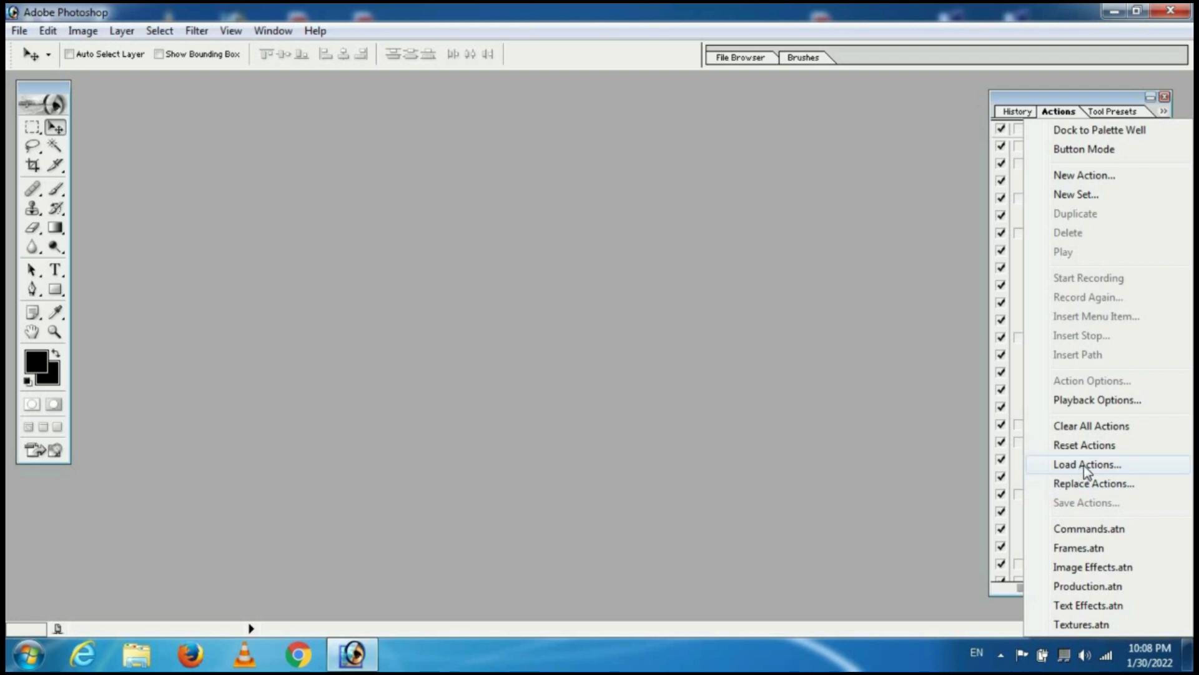
left_click(1084, 466)
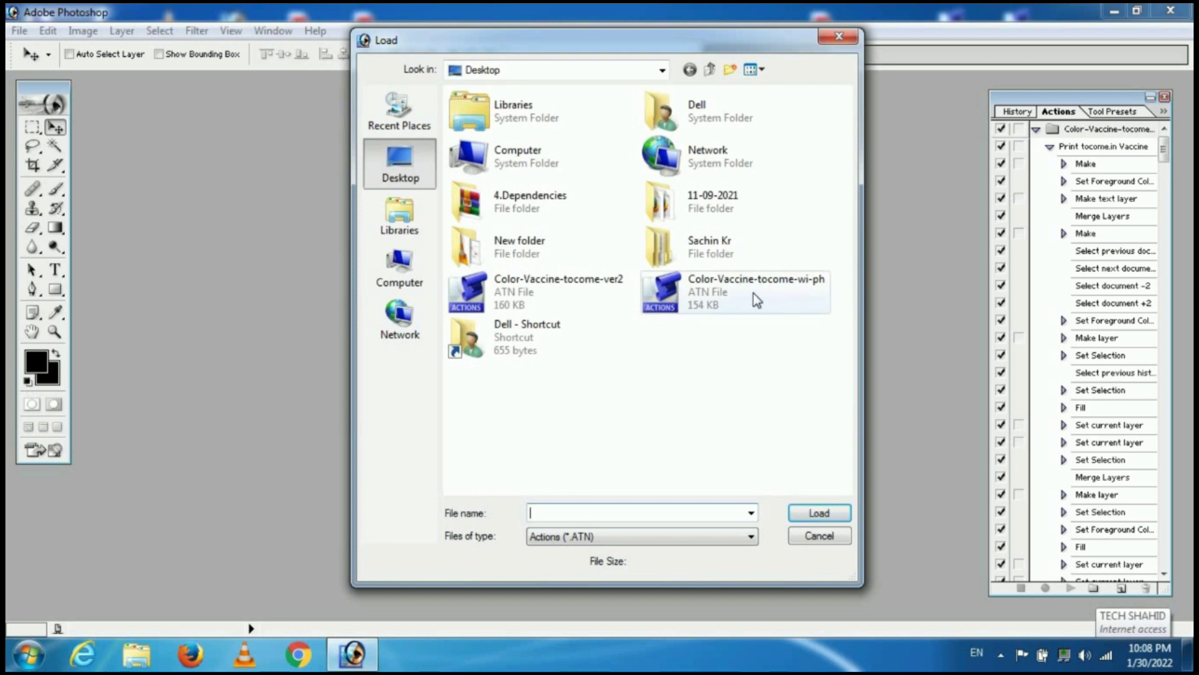
left_click(722, 297)
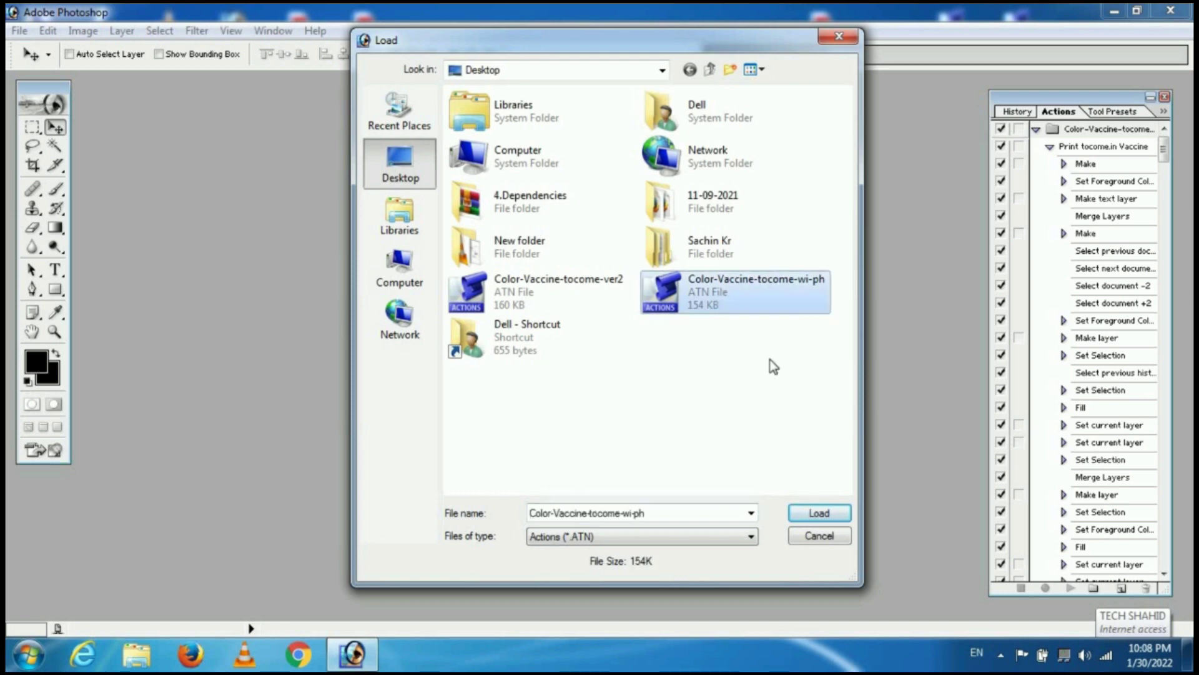
left_click(817, 513)
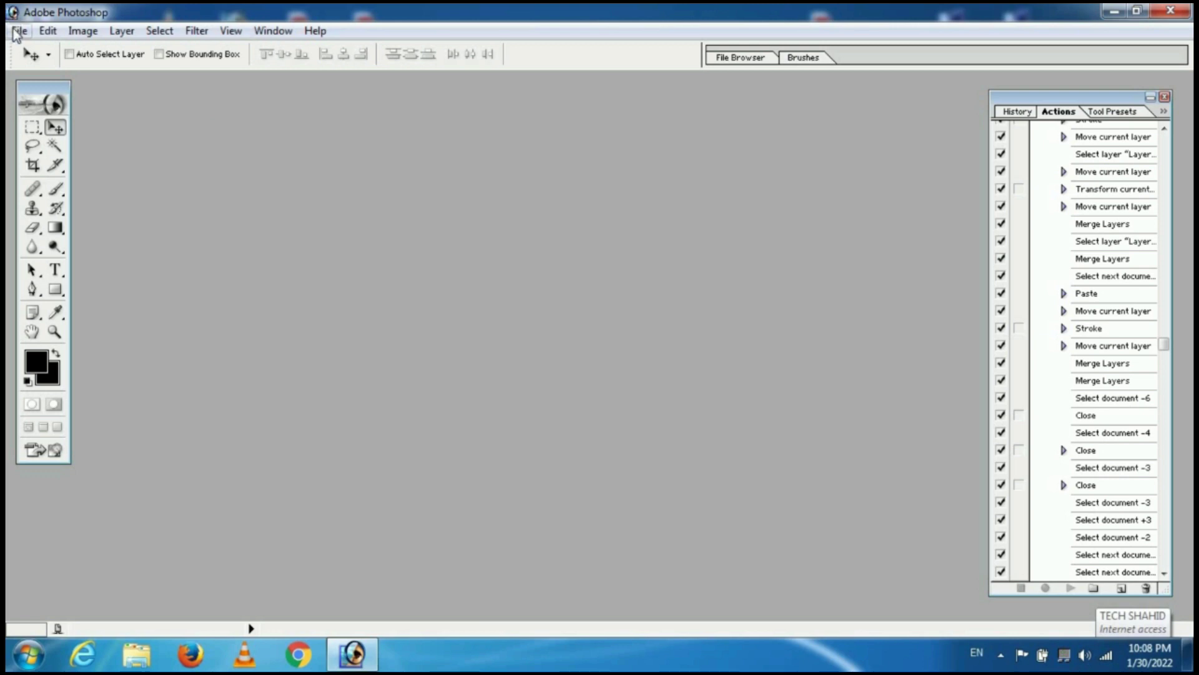
Open the downloaded certificate PDF through File > Open.
left_click(19, 31)
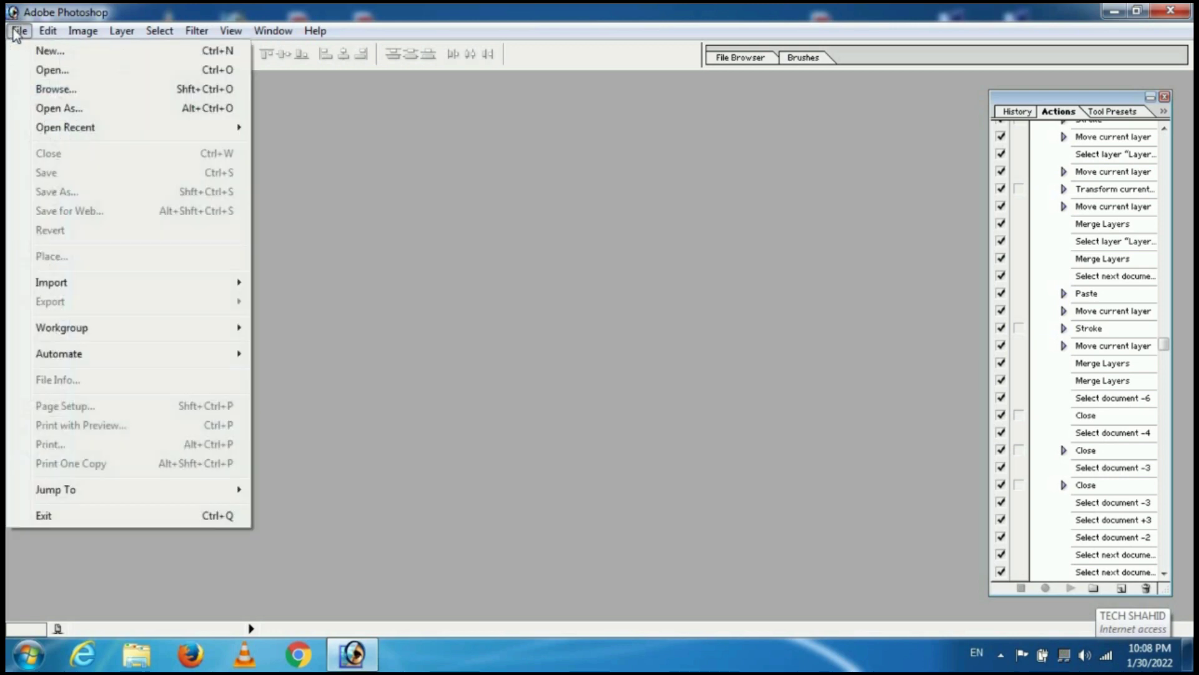
left_click(50, 71)
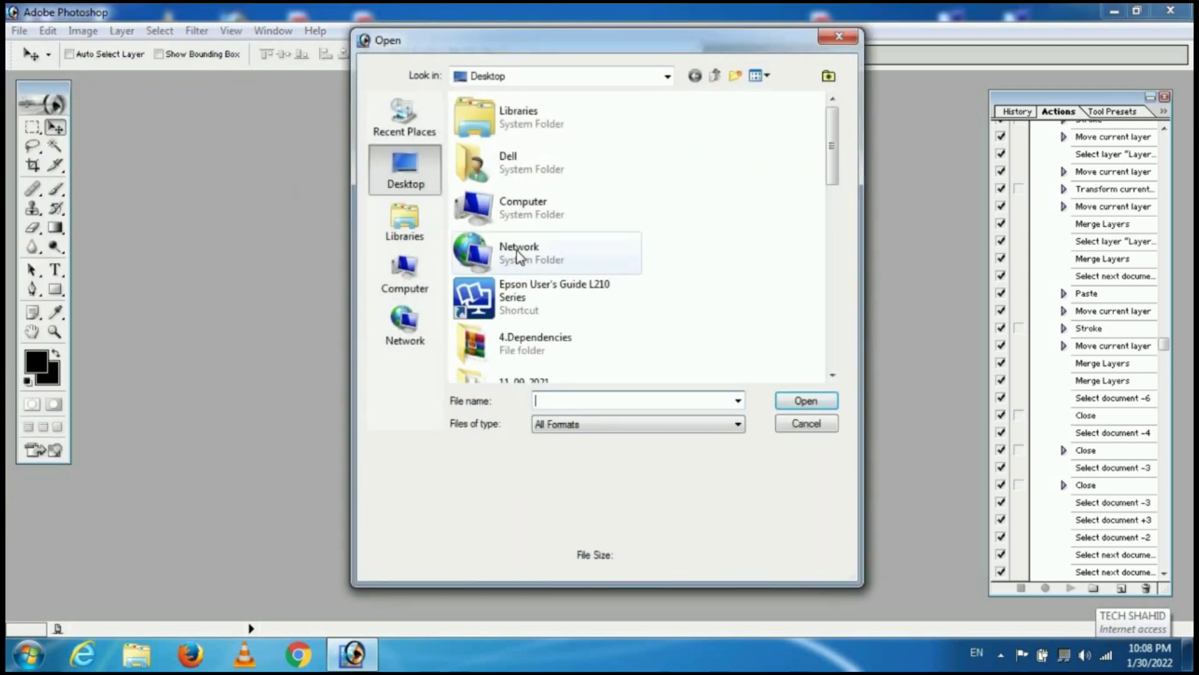
left_click_drag(832, 159, 832, 266)
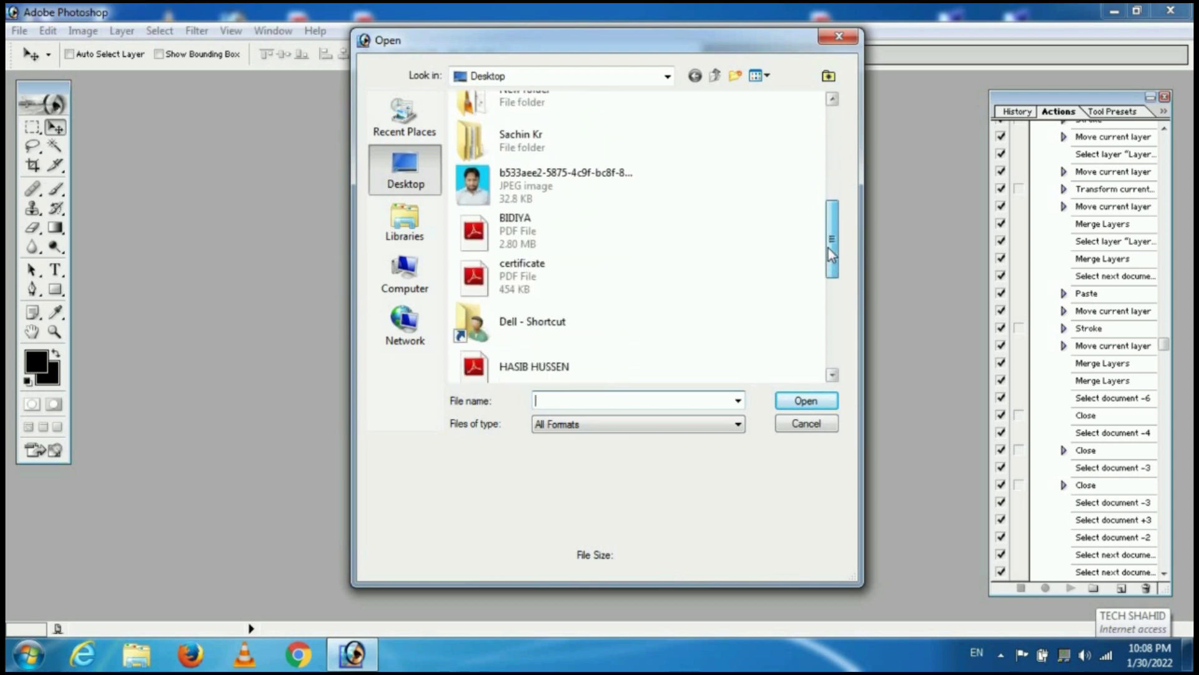
left_click(524, 281)
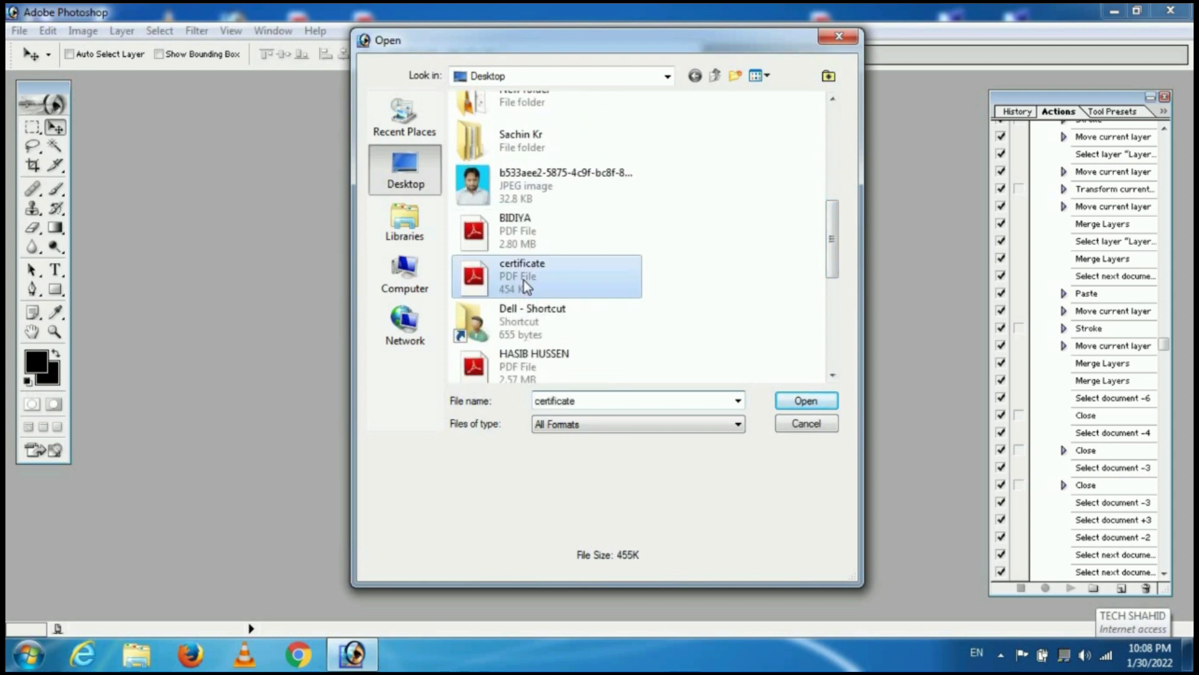
left_click(806, 402)
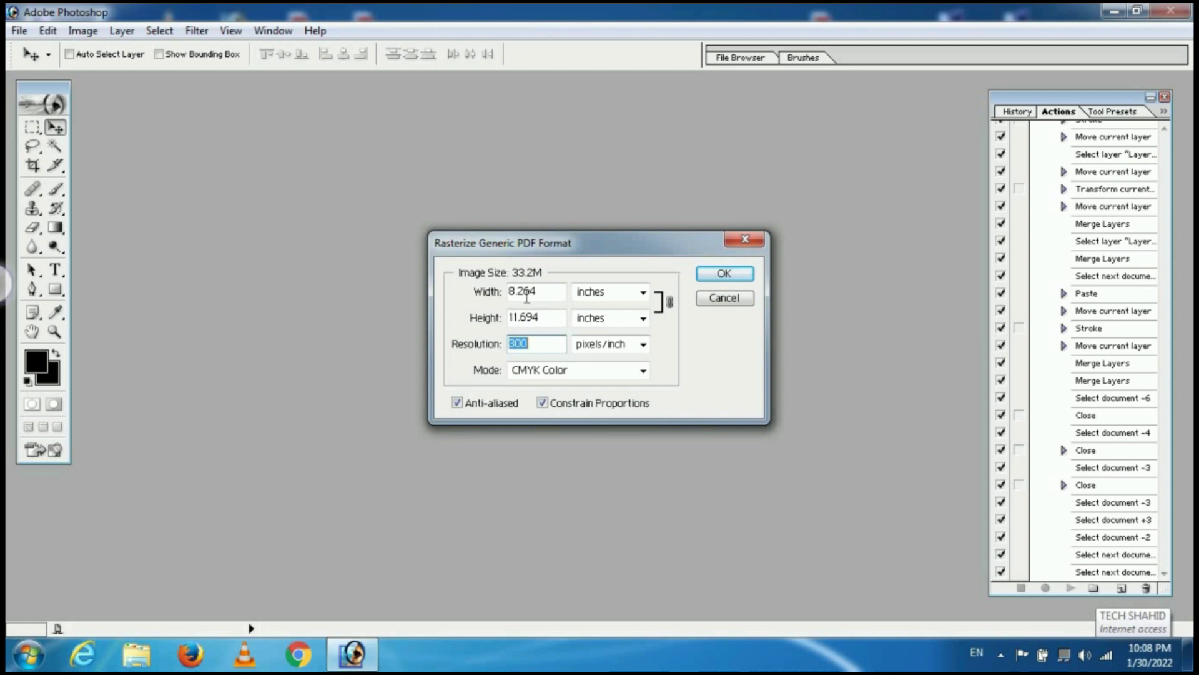
Rasterize the PDF at 20.99 × 29.7 cm, 300 pixels/inch, CMYK Color.
left_click(635, 297)
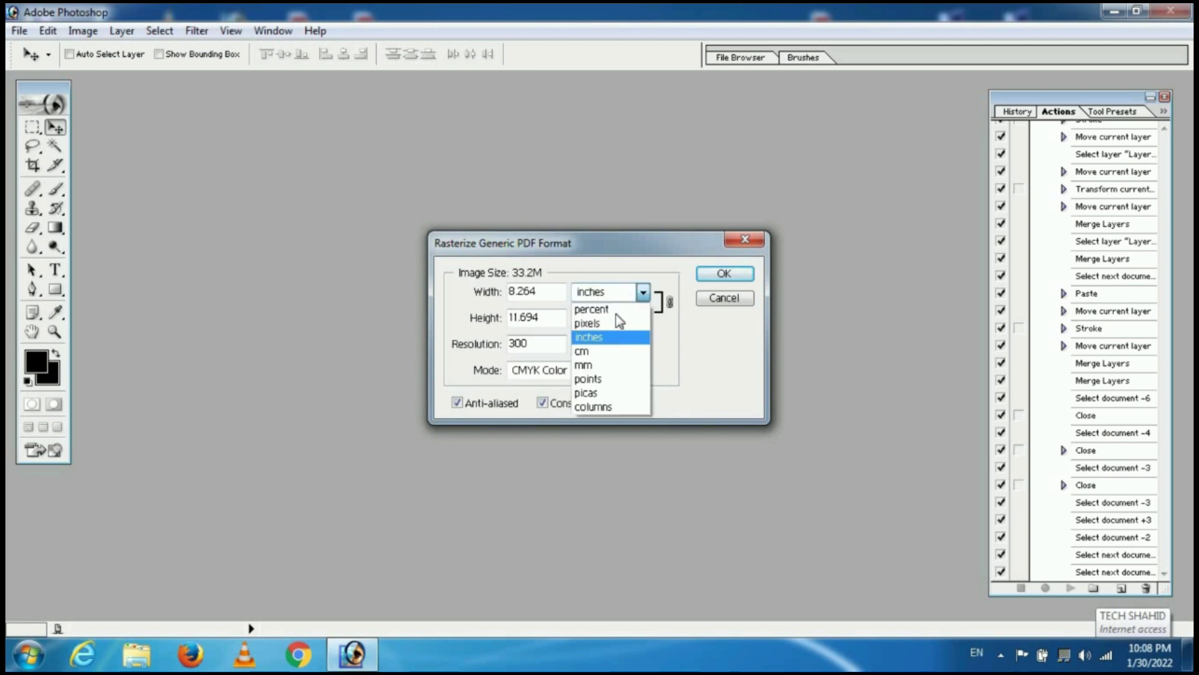
left_click(603, 349)
left_click(612, 320)
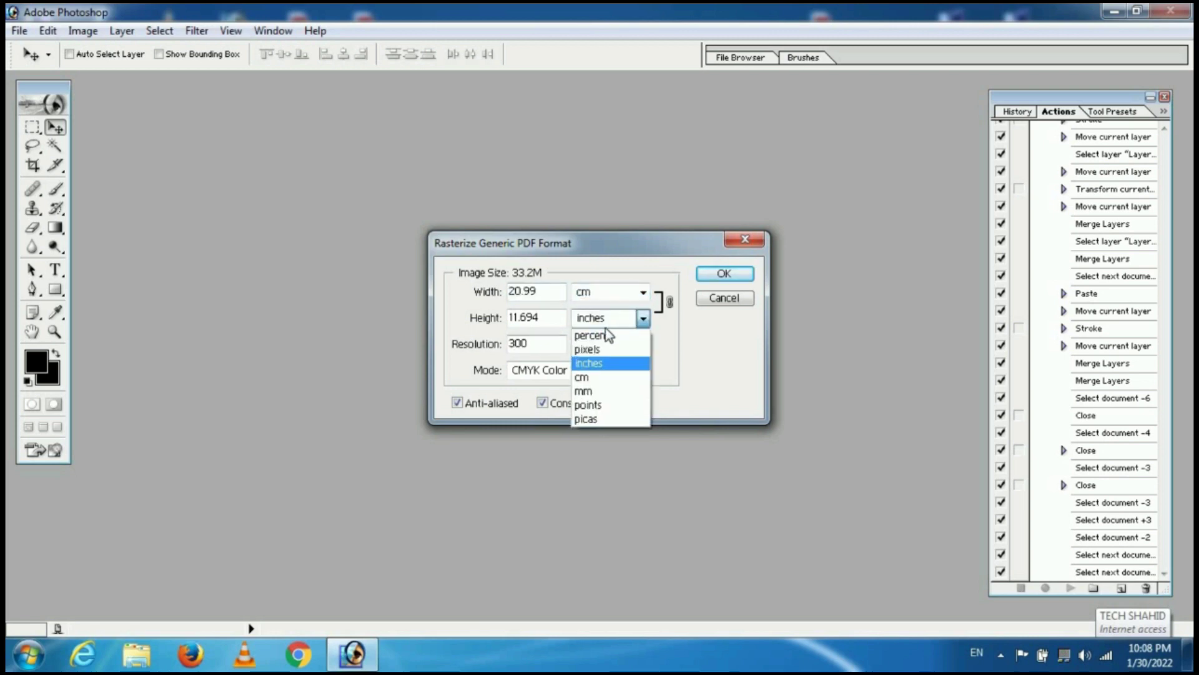
left_click(598, 378)
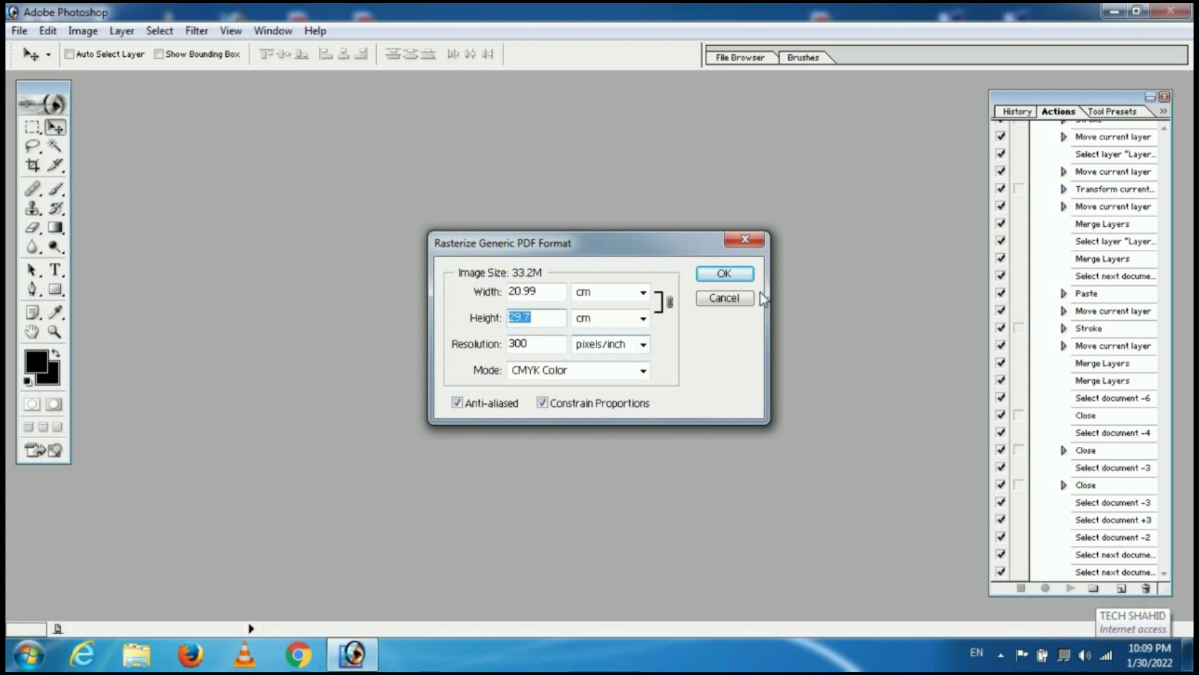
left_click(723, 275)
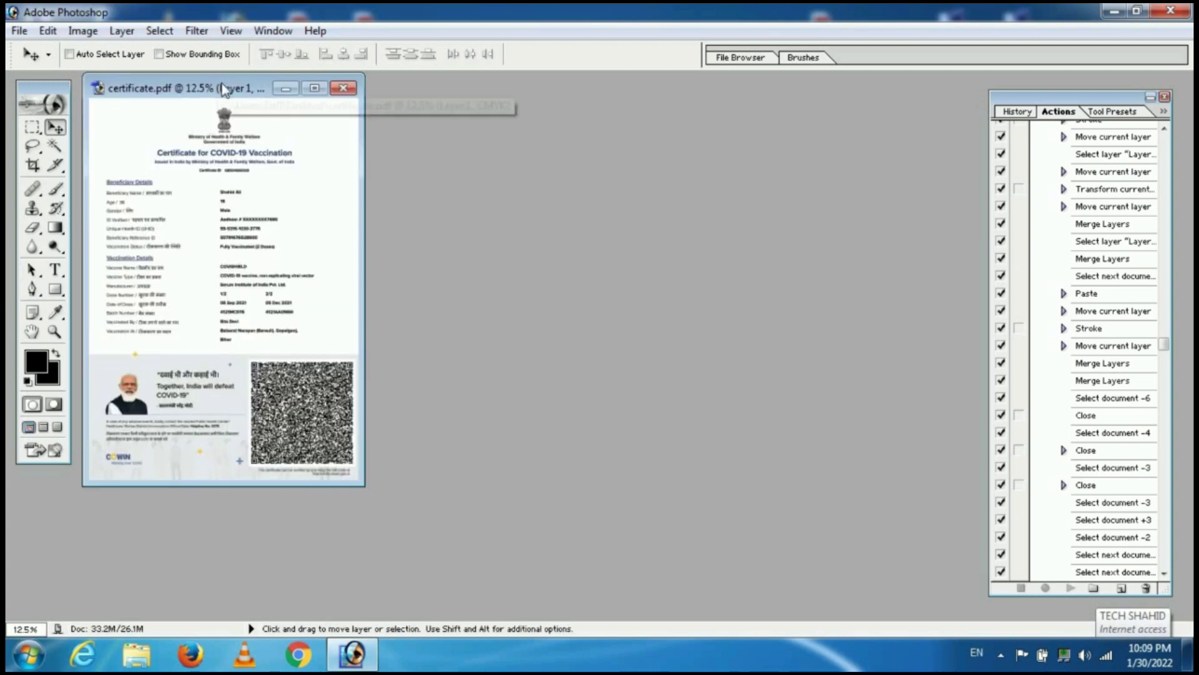
Centre the certificate window and select the Print tocome.in Vaccine action in the vaccine set.
left_click_drag(225, 89, 386, 134)
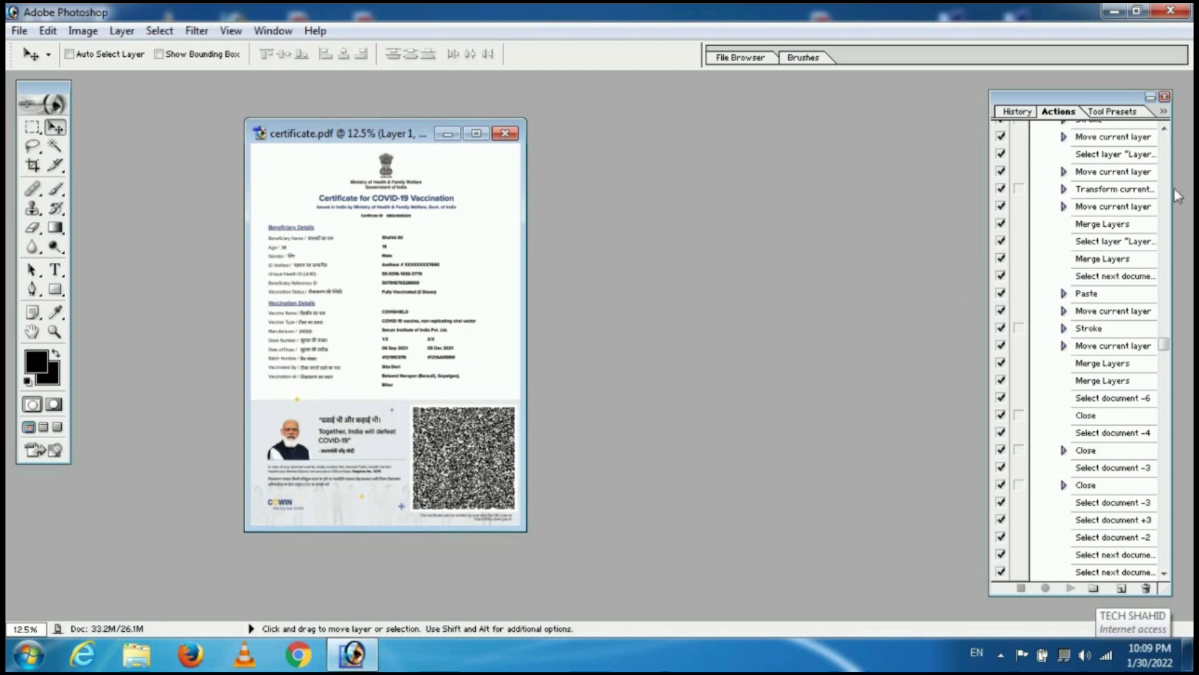
left_click(1164, 128)
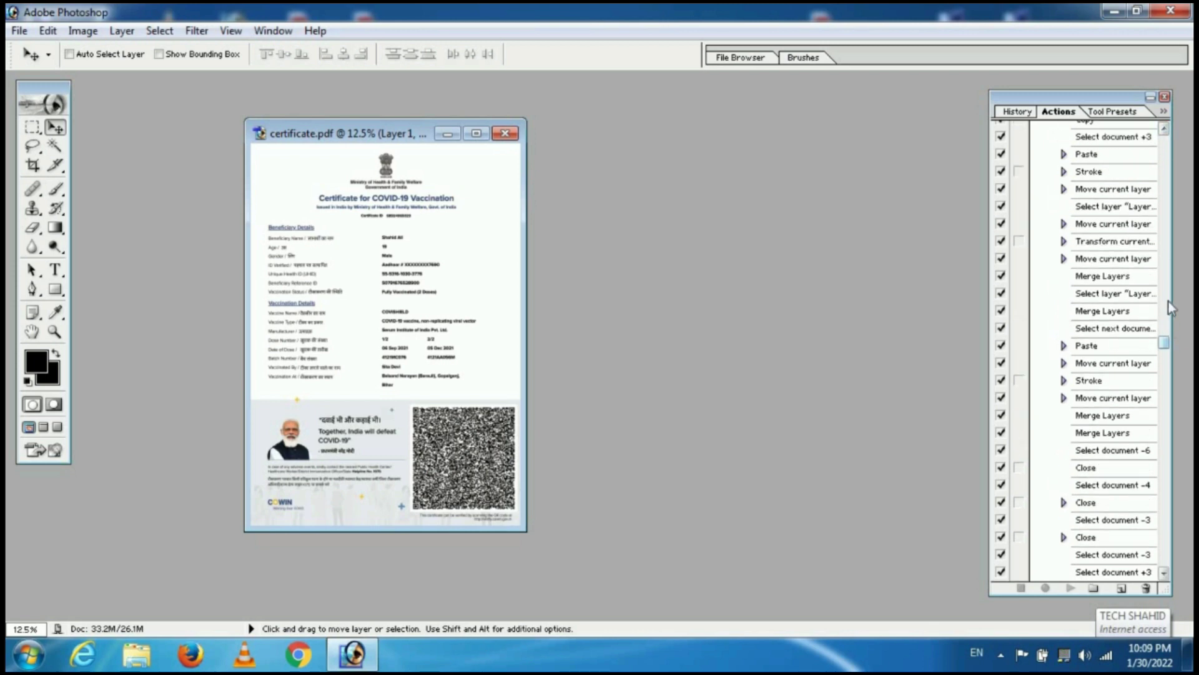
left_click_drag(1164, 342, 1167, 165)
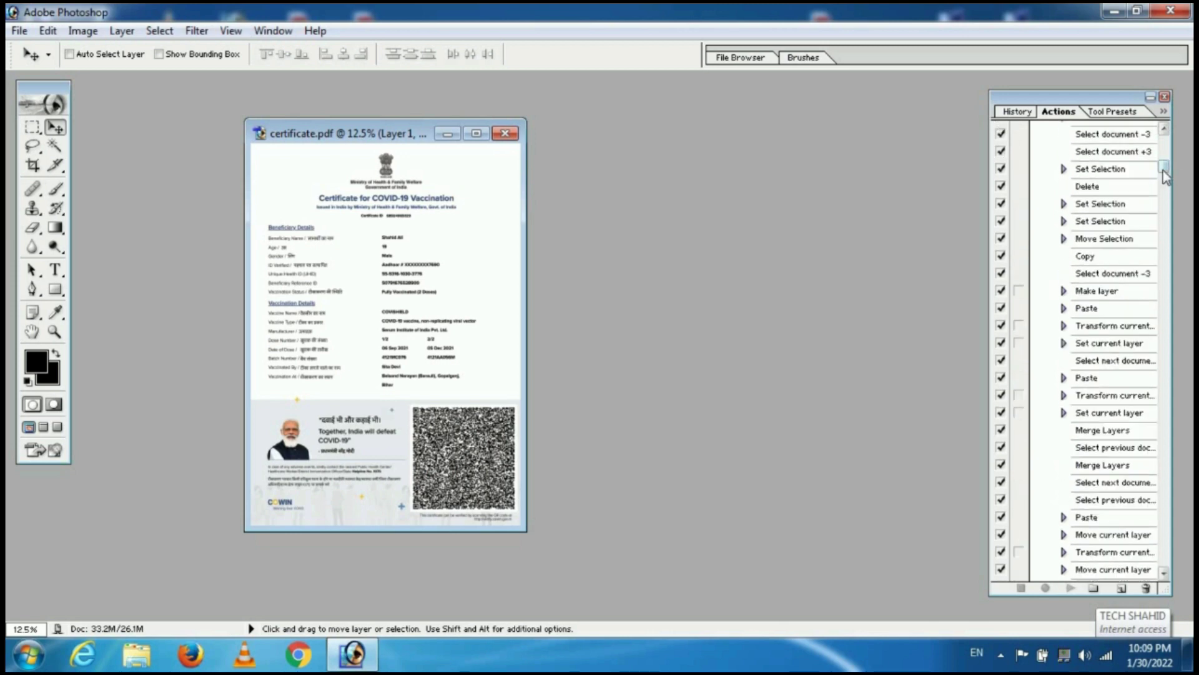
left_click_drag(1166, 166, 1165, 149)
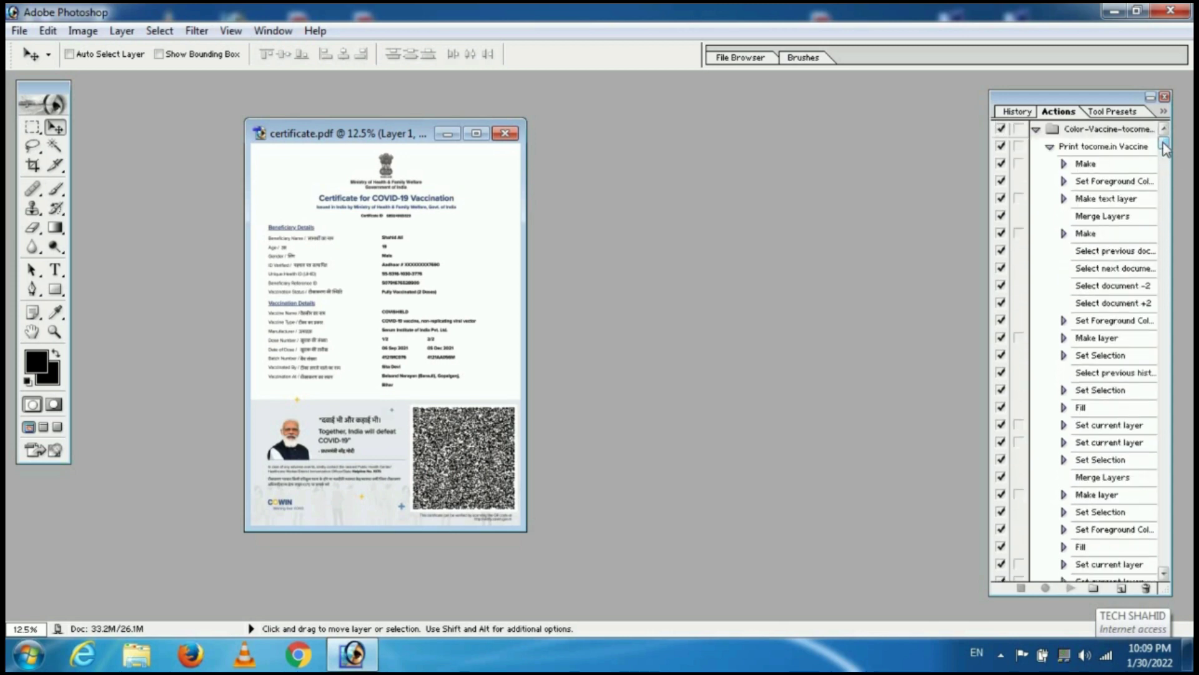
left_click(1107, 131)
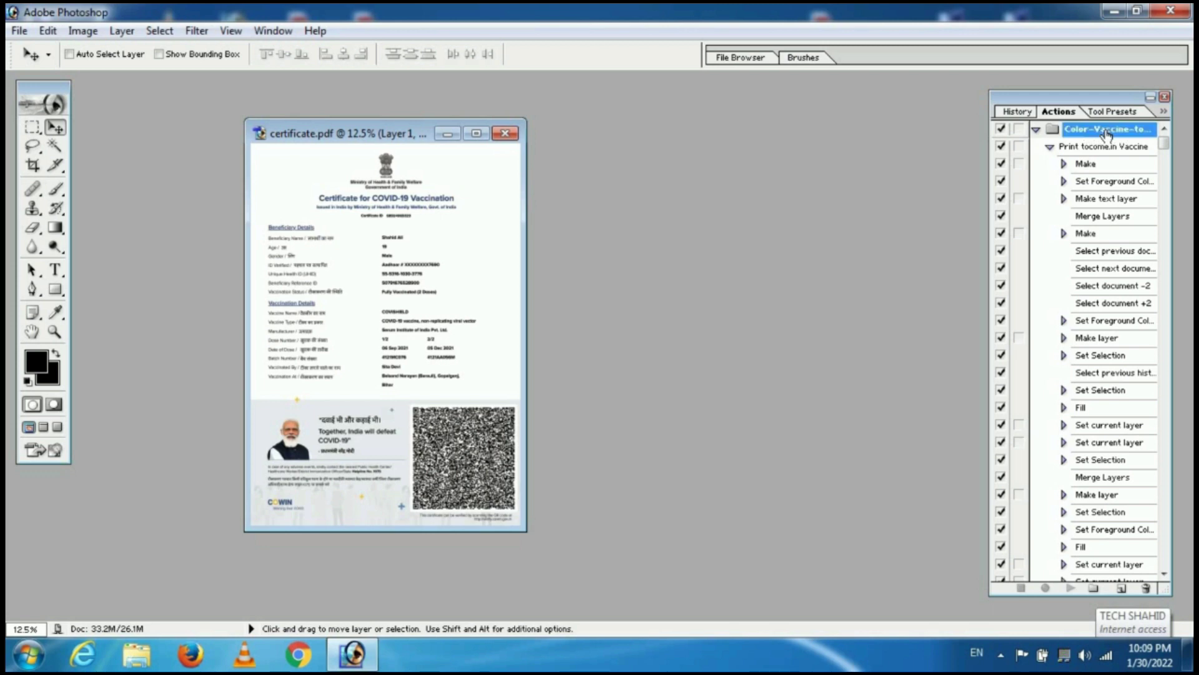
left_click(1063, 148)
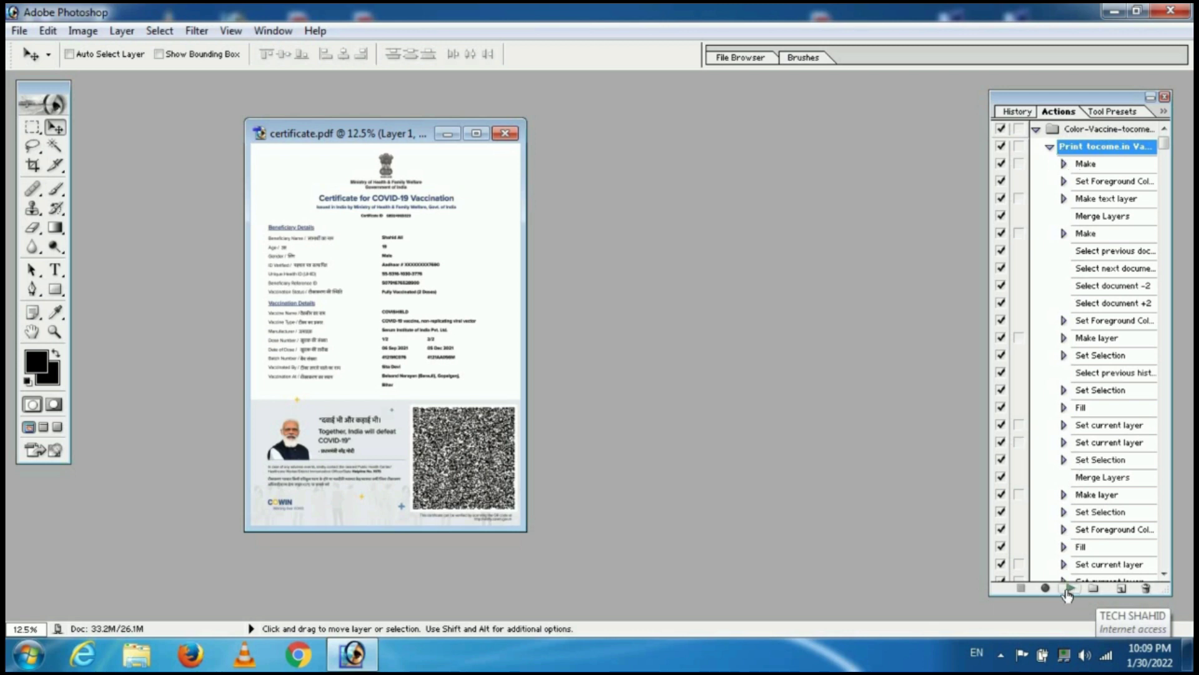
Play the Print tocome.in Vaccine action to build the colourful front and back certificate cards.
left_click(1071, 588)
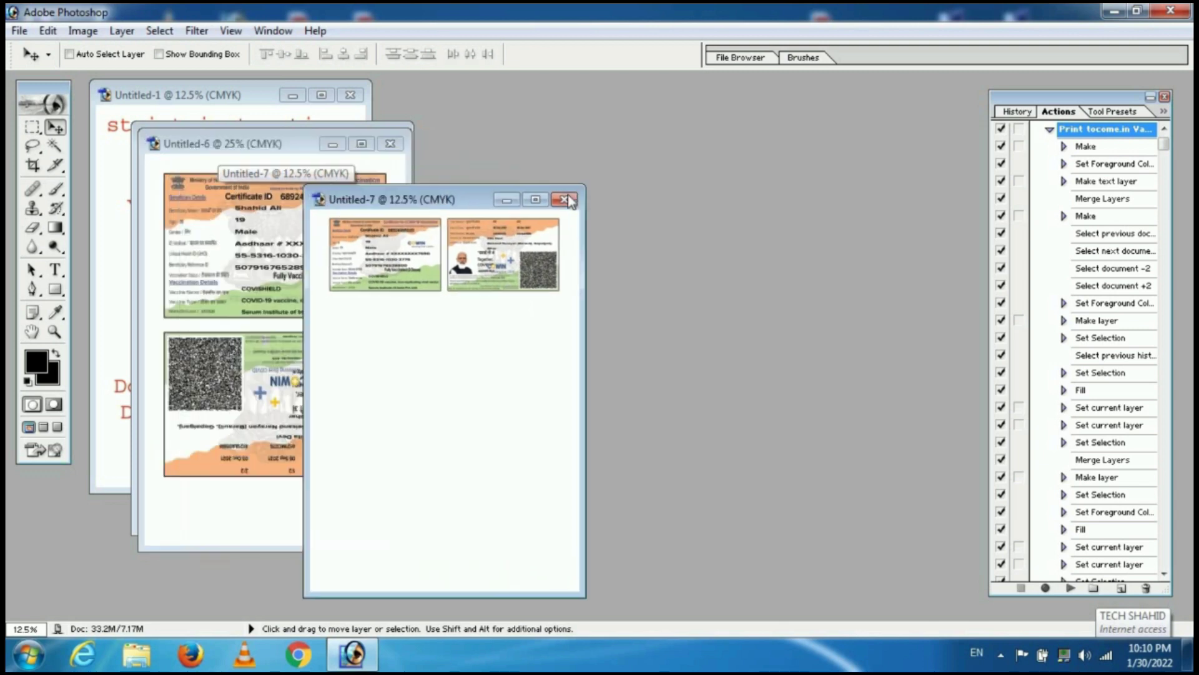
Close the Untitled-6, Untitled-5 and Untitled-1 helper documents without saving.
left_click_drag(220, 156, 571, 200)
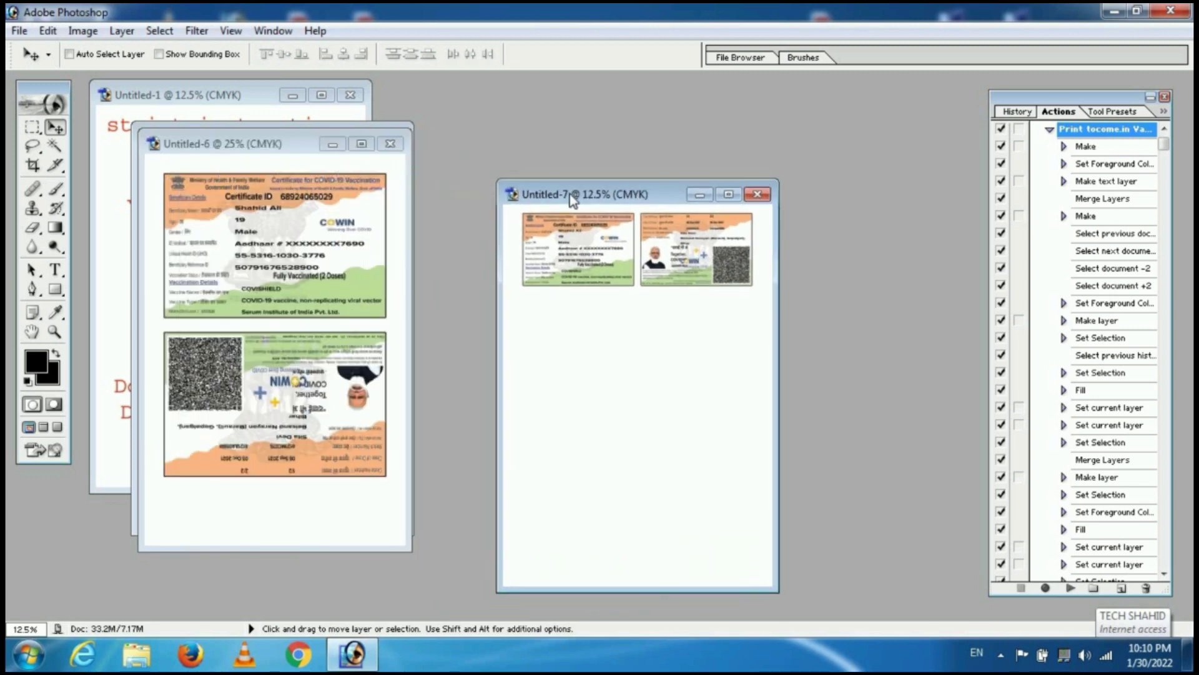
left_click(382, 149)
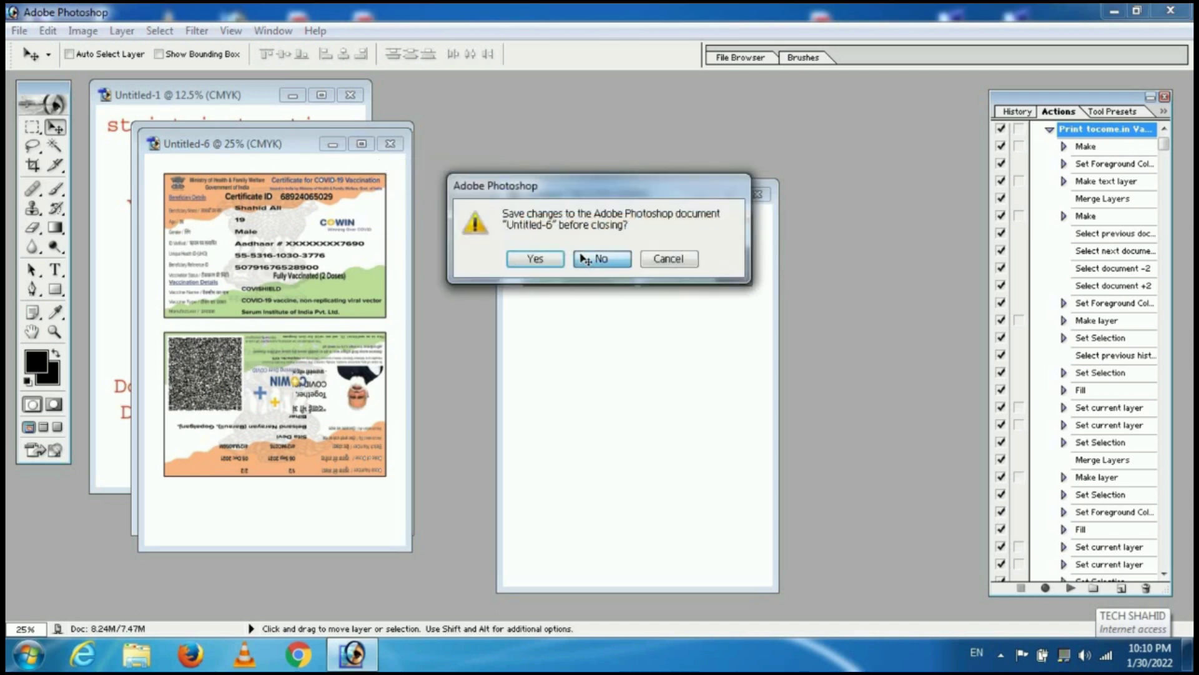
left_click(618, 257)
left_click(392, 137)
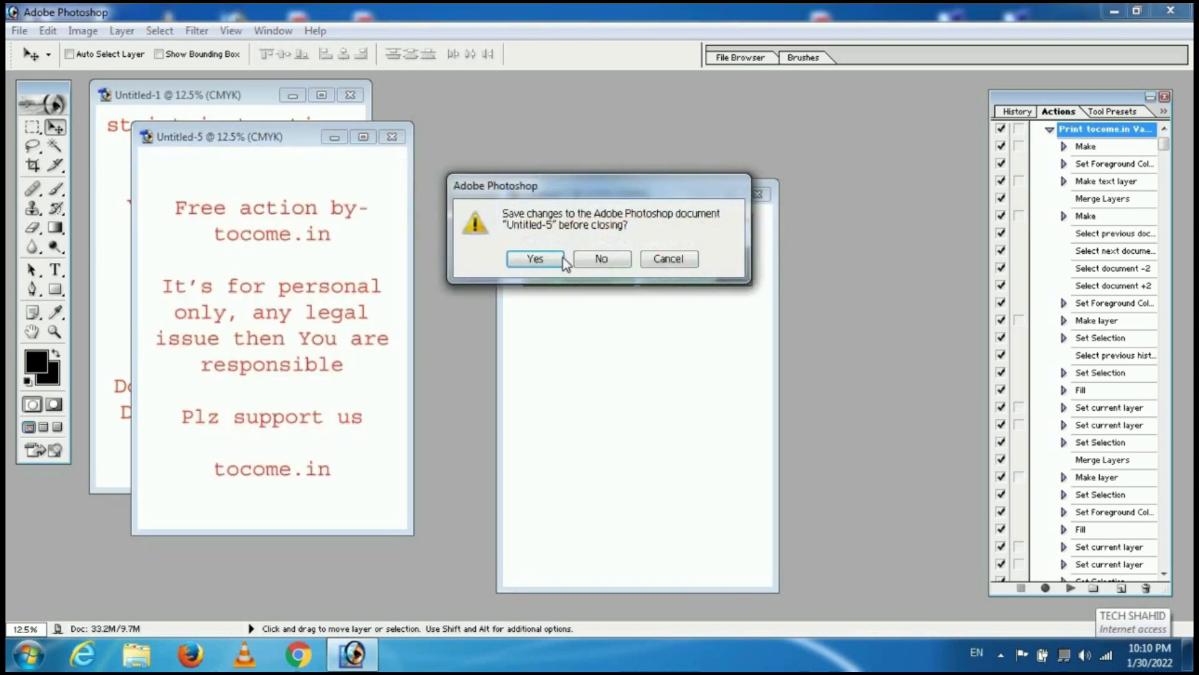
left_click(579, 257)
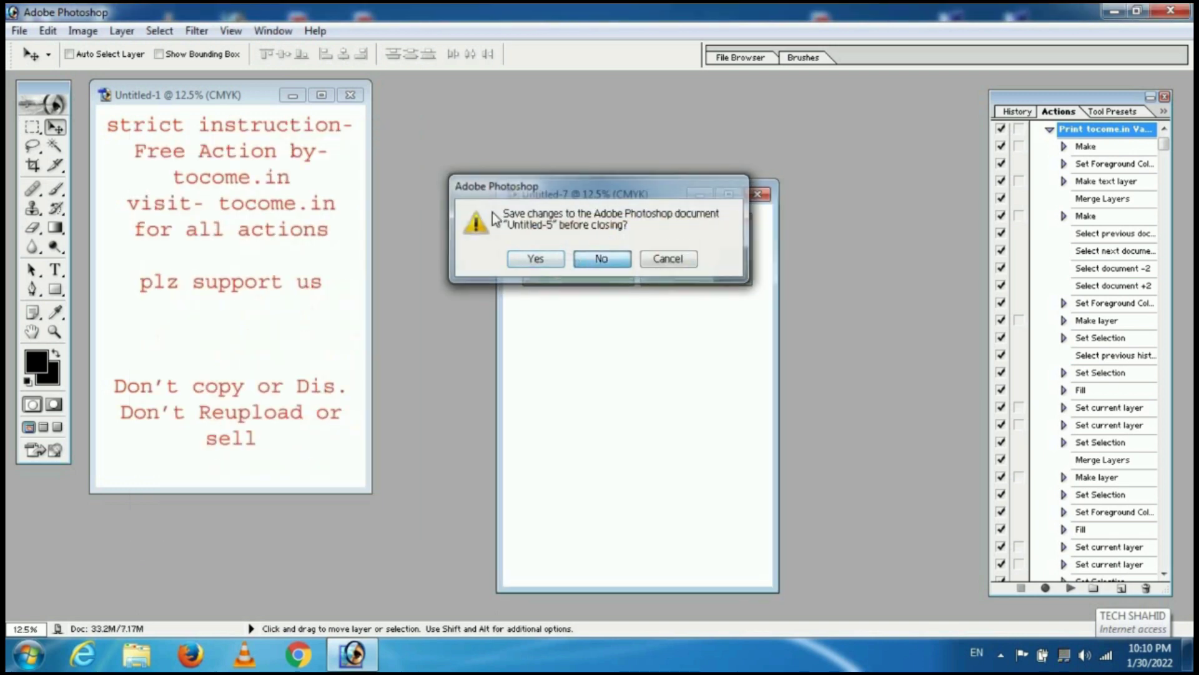
left_click(341, 99)
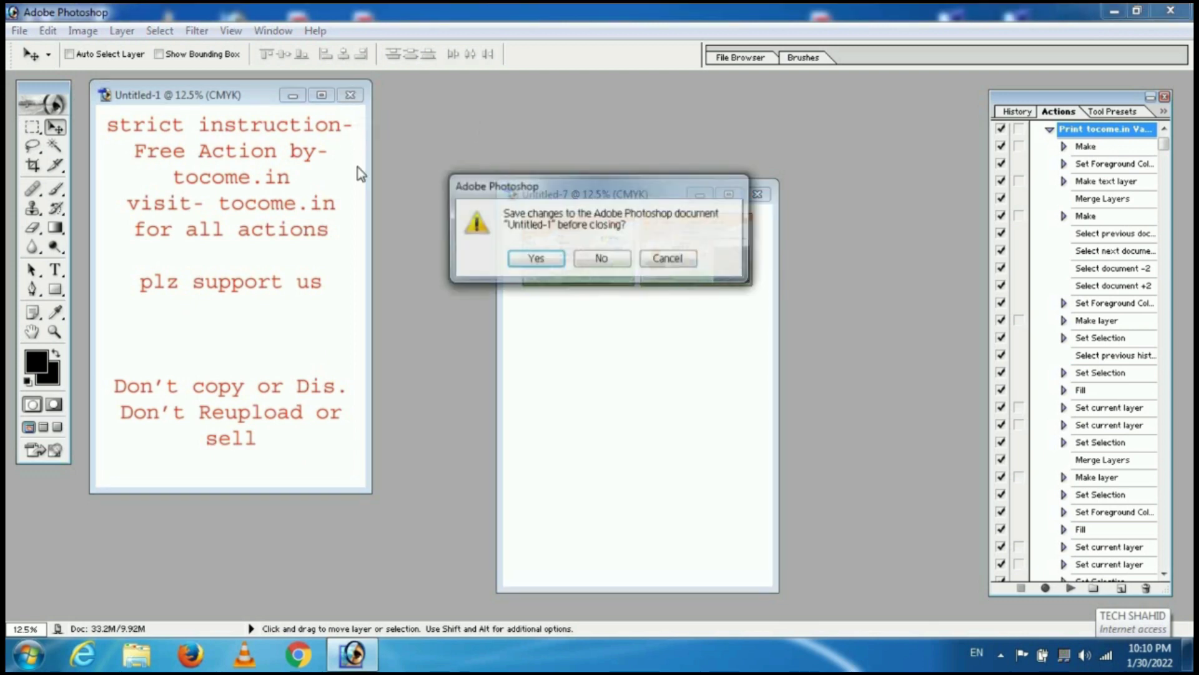
left_click(601, 259)
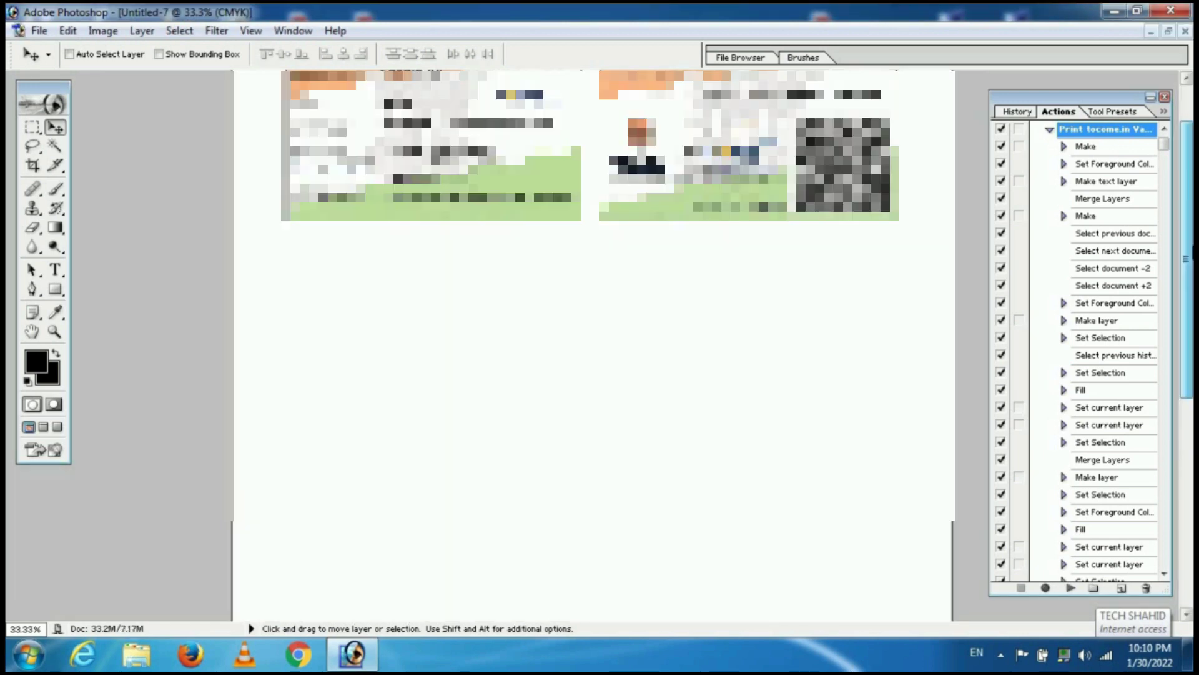
Zoom the two-card certificate document in to 66.7%.
left_click_drag(1191, 253, 1191, 194)
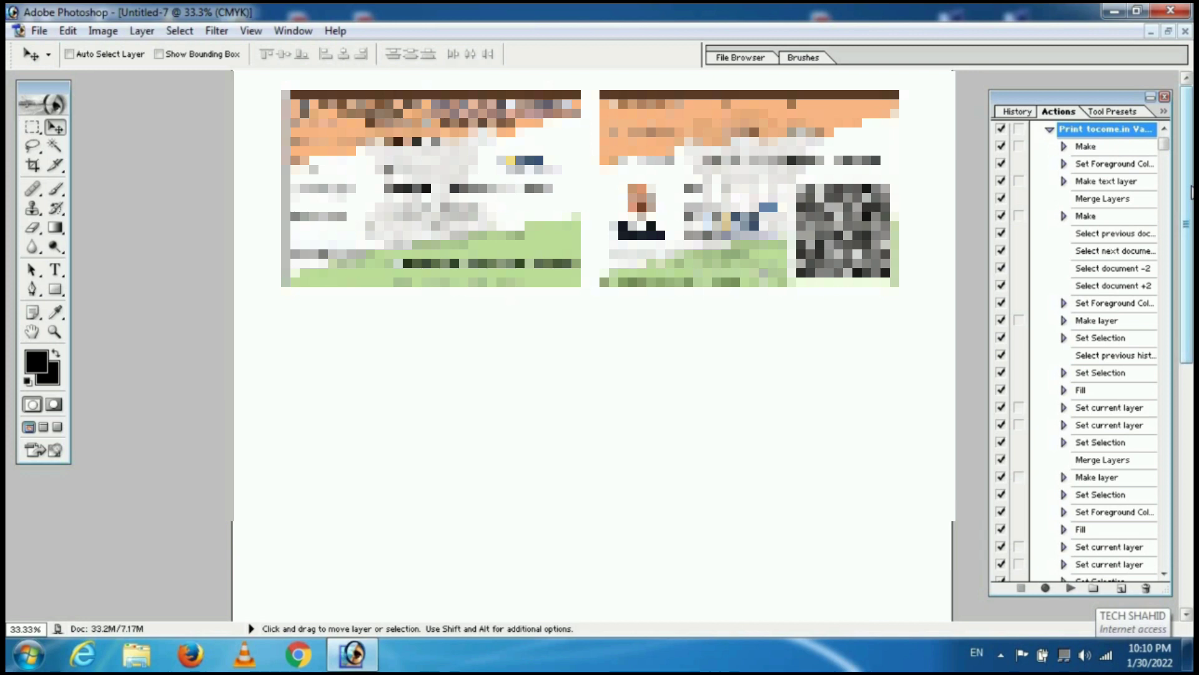
key("ctrl+plus")
key("ctrl+plus")
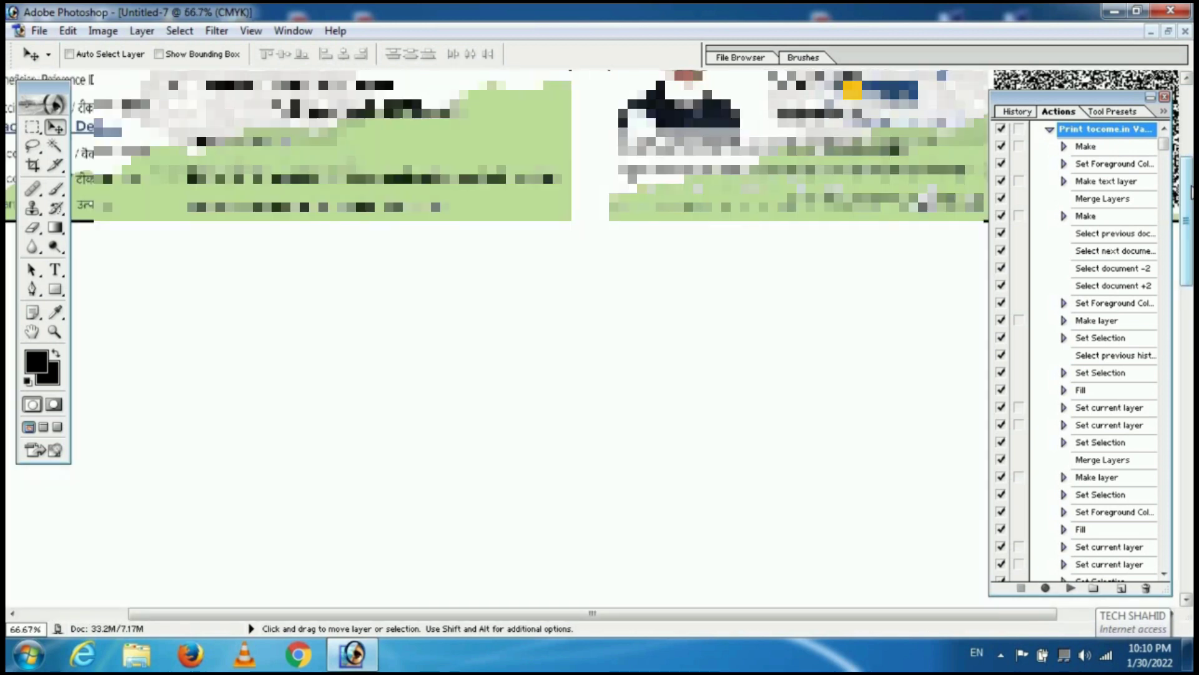
left_click_drag(1190, 123, 1191, 93)
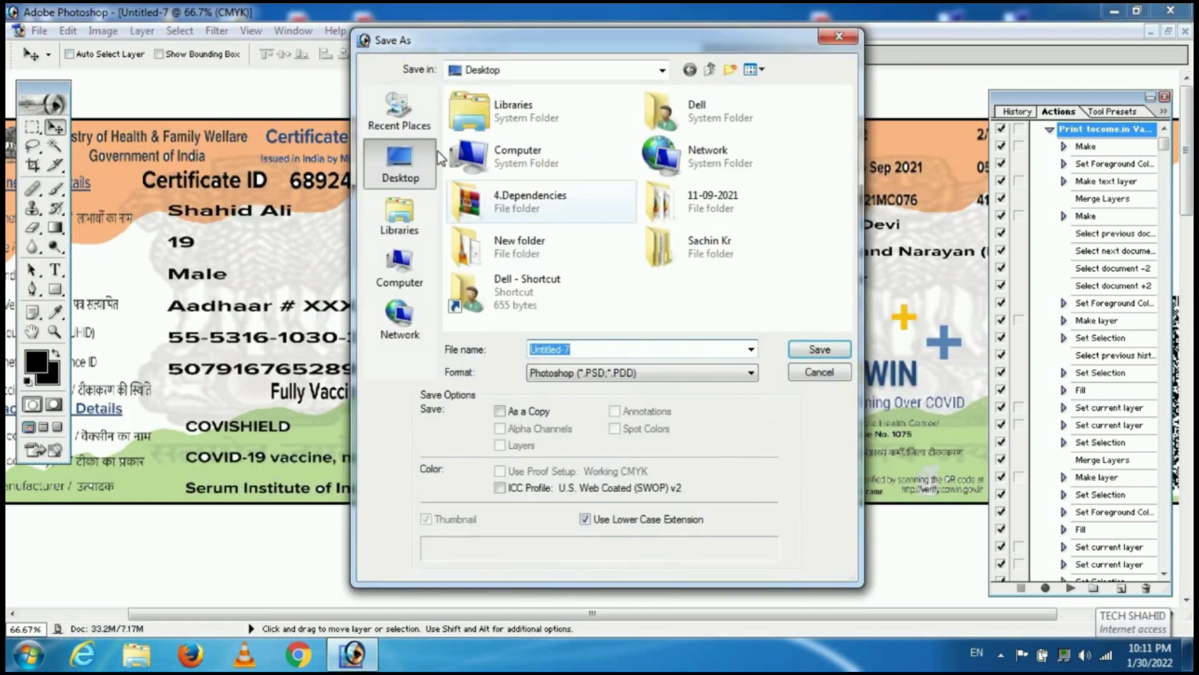
Save the certificate page as JPEG 'assshaha.jpg', accepting the default JPEG Options.
key("ctrl+s")
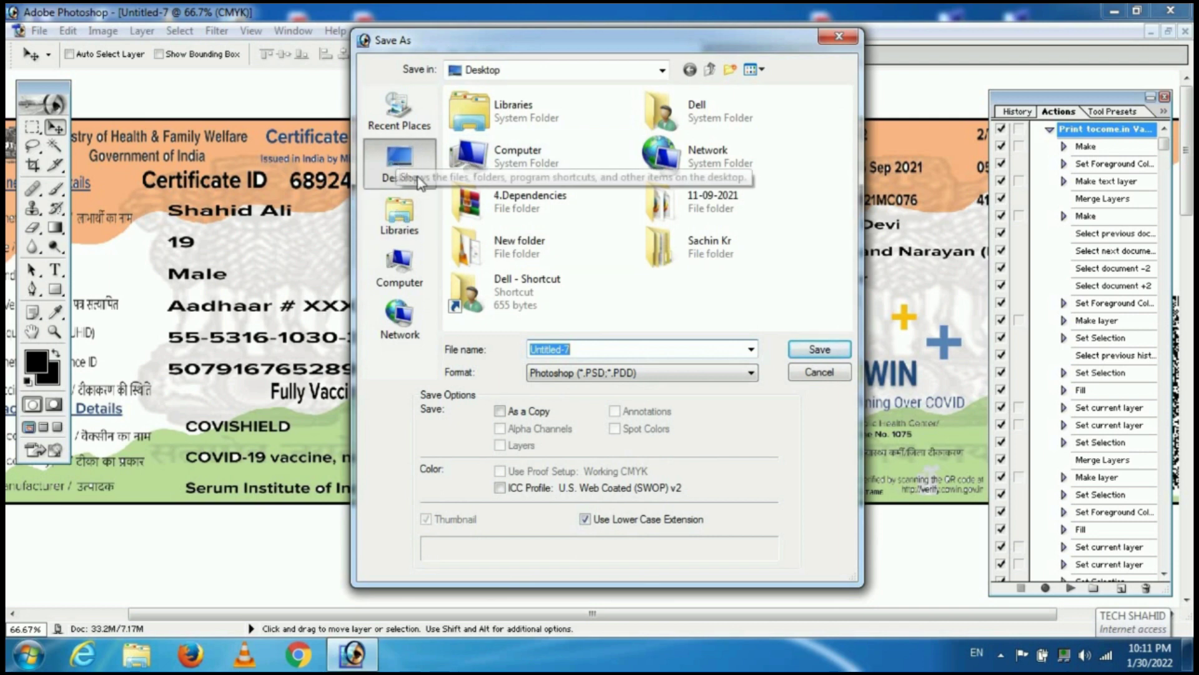
left_click(613, 348)
key("BackSpace")
key("BackSpace")
key("BackSpace")
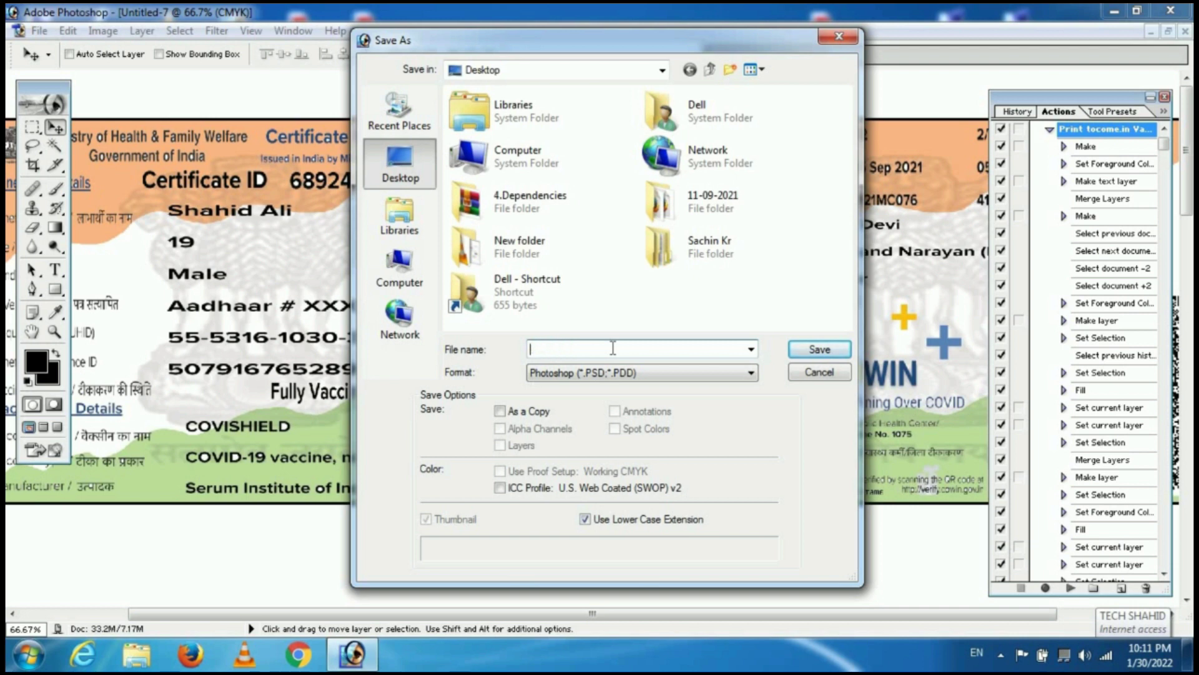
type("assshaha")
left_click(636, 376)
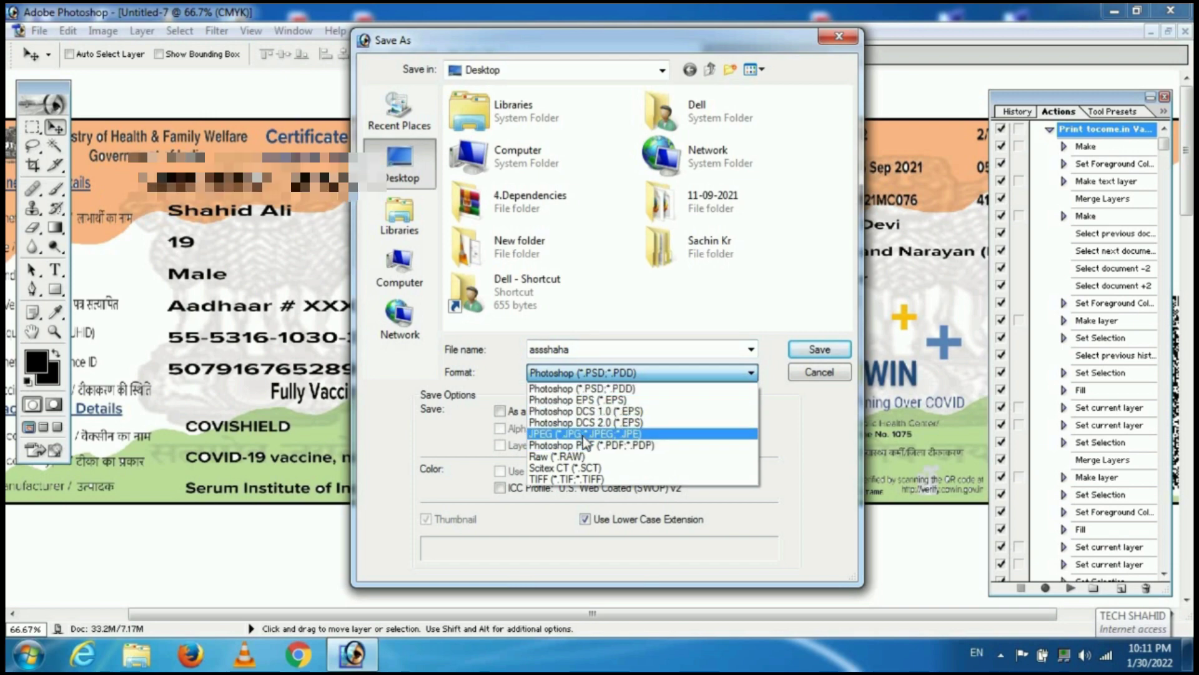
left_click(584, 434)
left_click(829, 355)
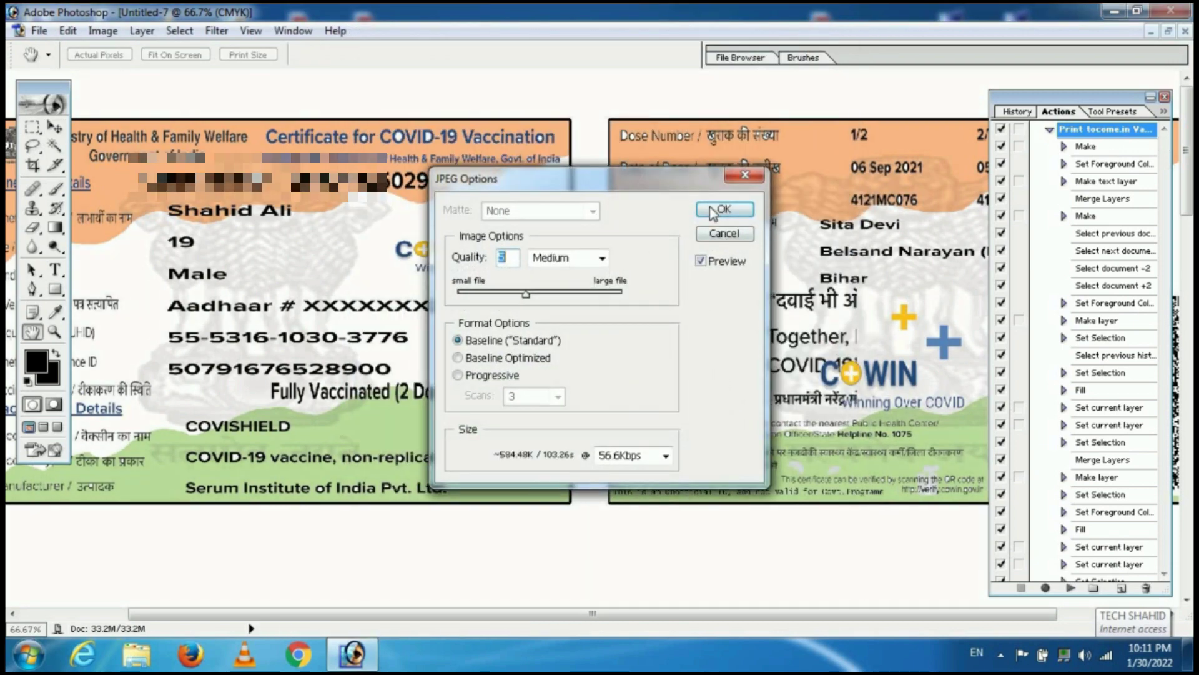
left_click(712, 213)
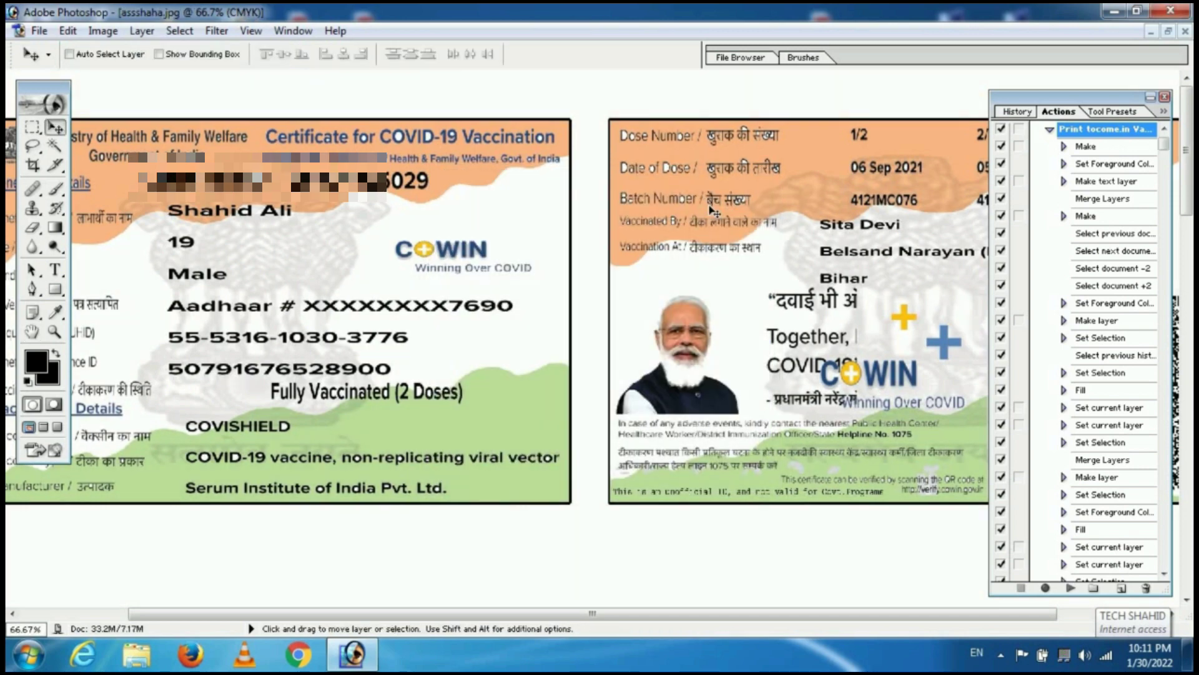